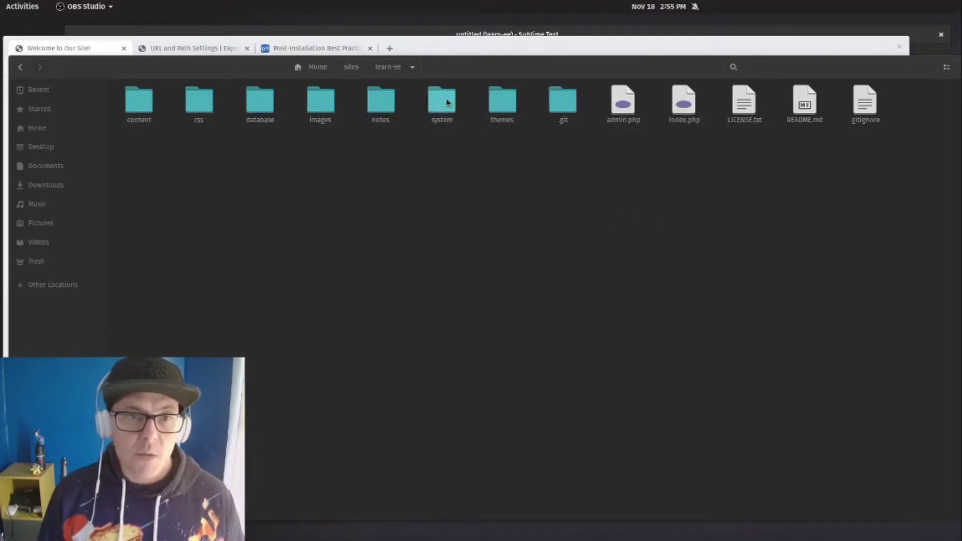
Step: Load the ExpressionEngine control panel at learn-ee.test/system
left_click(92, 49)
left_click(235, 70)
key("End")
type("/system")
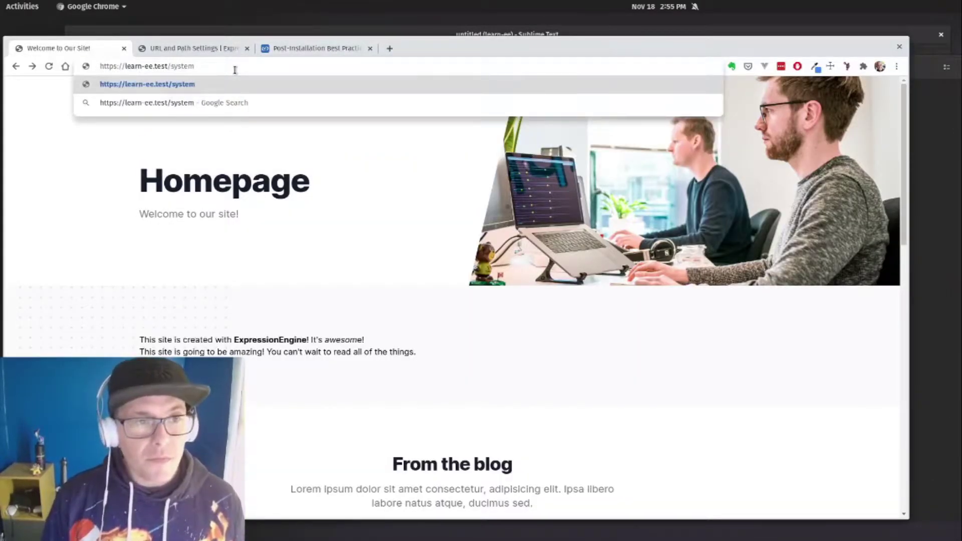
key("Return")
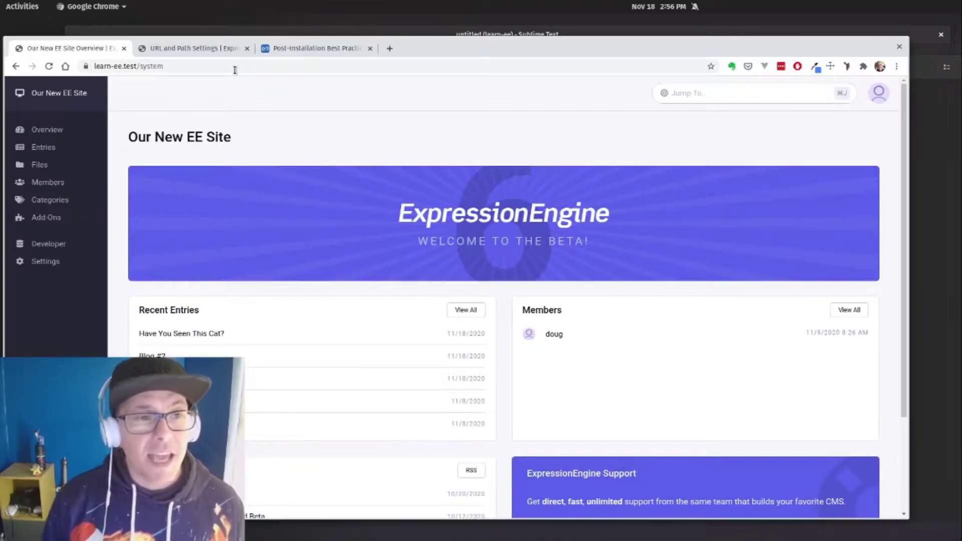
Step: Remove /system from the address to reload the learn-ee.test homepage
left_click(235, 70)
key("End")
key("ctrl+shift+Left")
key("shift+Left")
key("BackSpace")
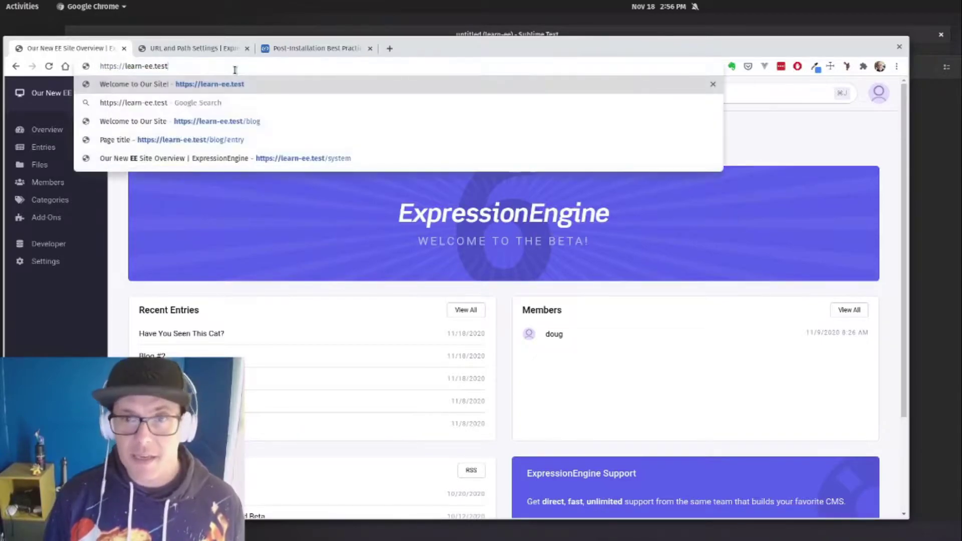
key("Return")
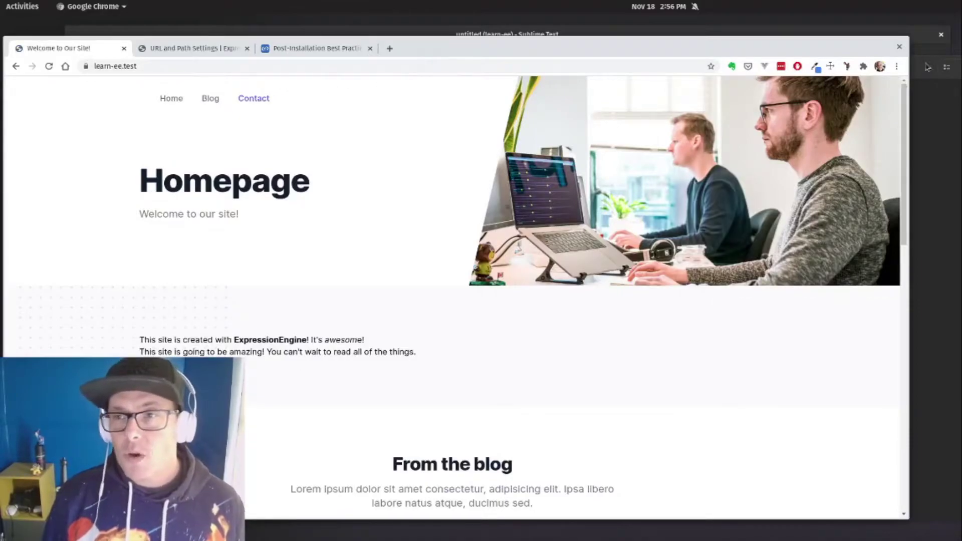
left_click(304, 50)
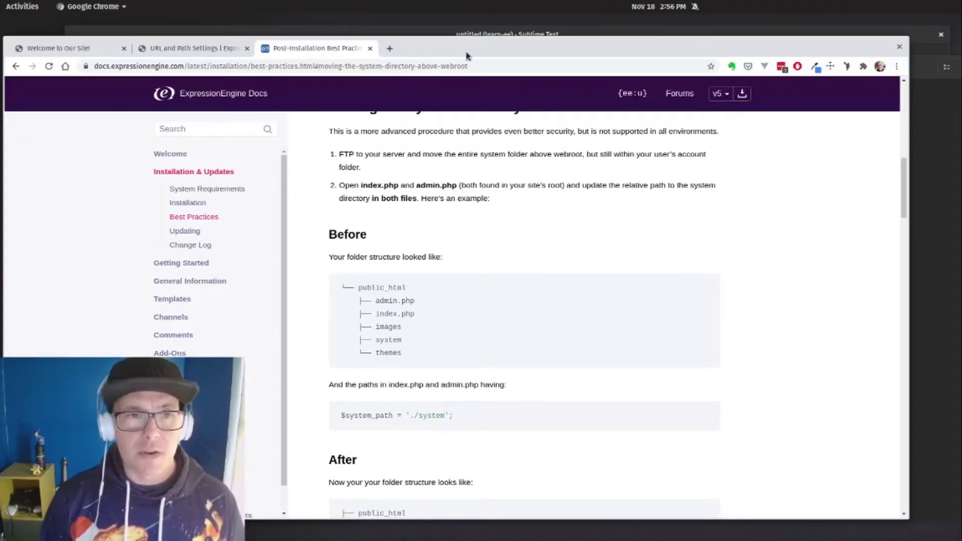
Step: Highlight the docs instruction to open index.php and admin.php
scroll(443, 195, "up", 2)
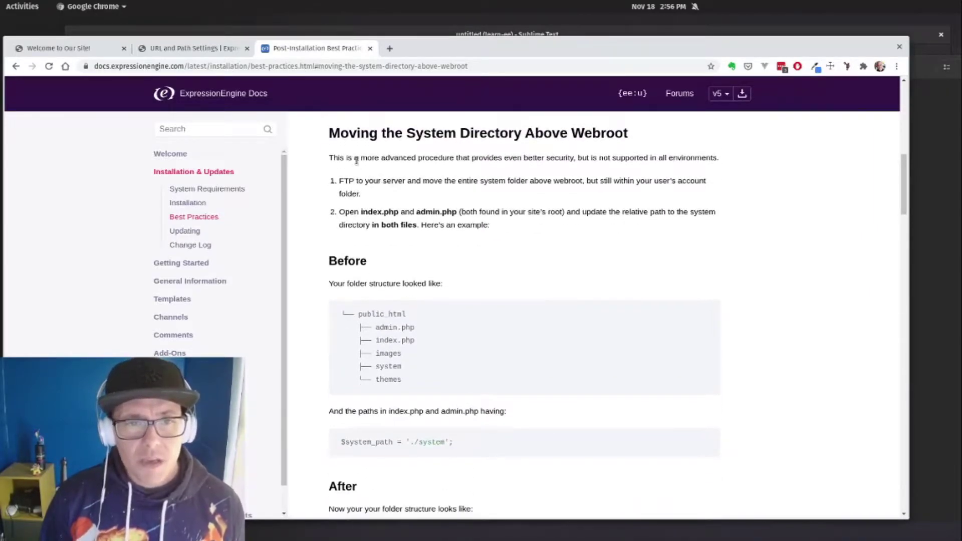
scroll(348, 159, "down", 3)
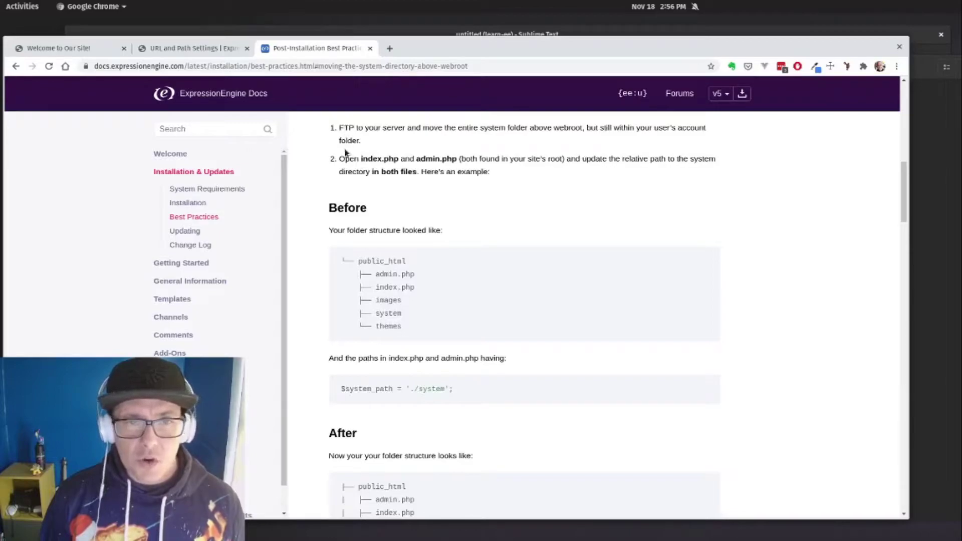
left_click_drag(340, 159, 454, 159)
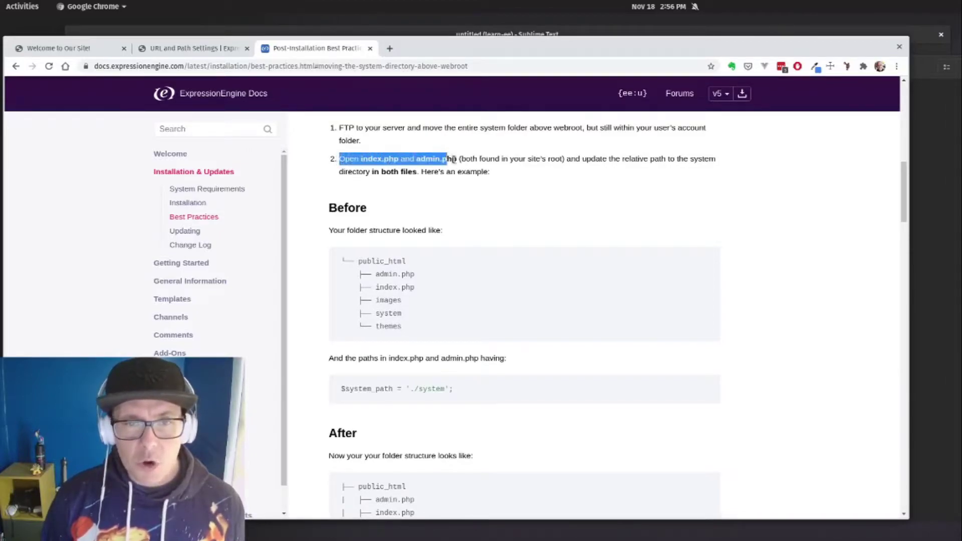
left_click(453, 160)
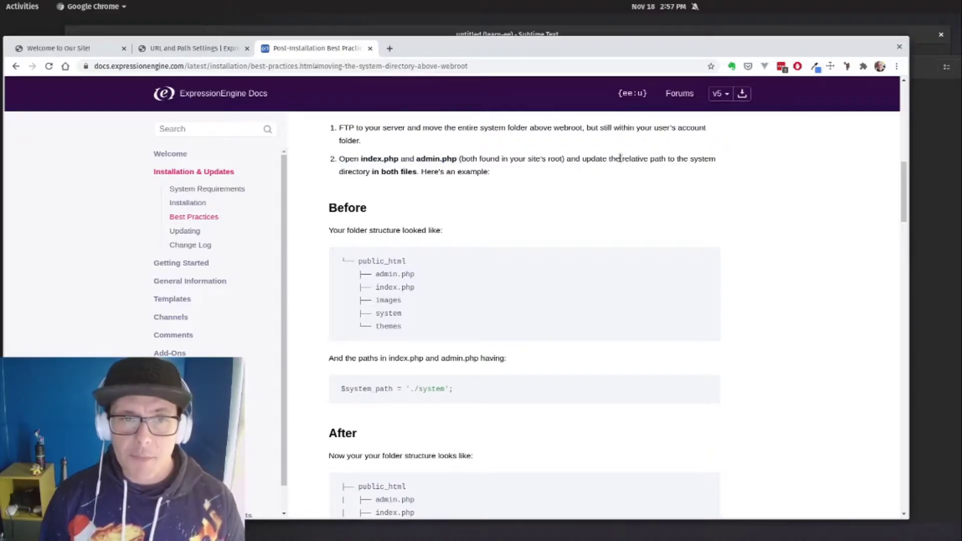
Step: Highlight the Before folder tree and the original $system_path line
scroll(526, 233, "down", 1)
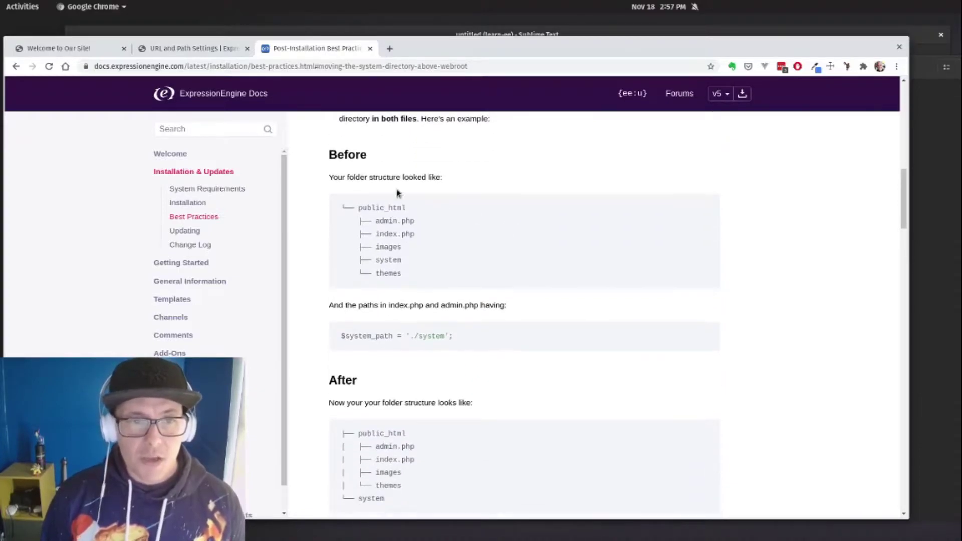
left_click_drag(329, 178, 436, 214)
left_click(429, 248)
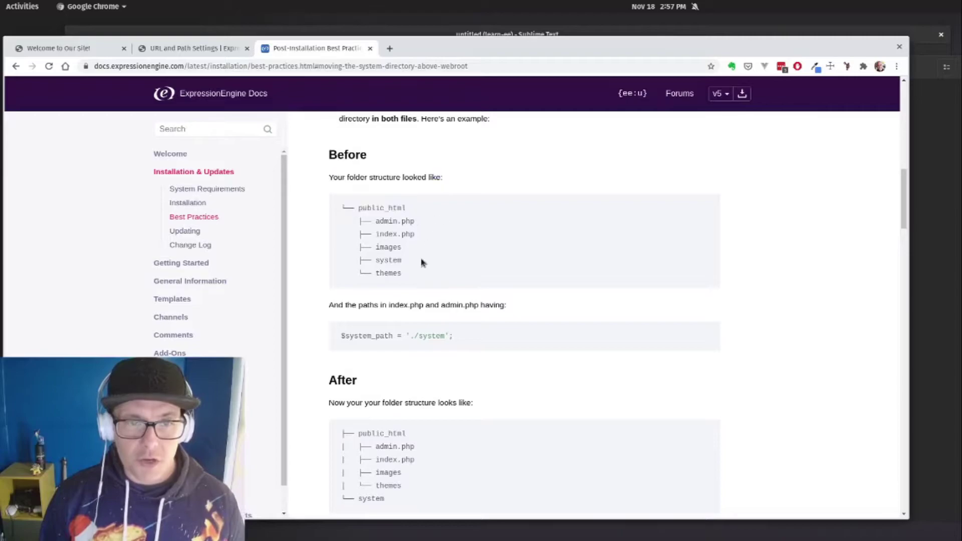
left_click_drag(407, 275, 354, 205)
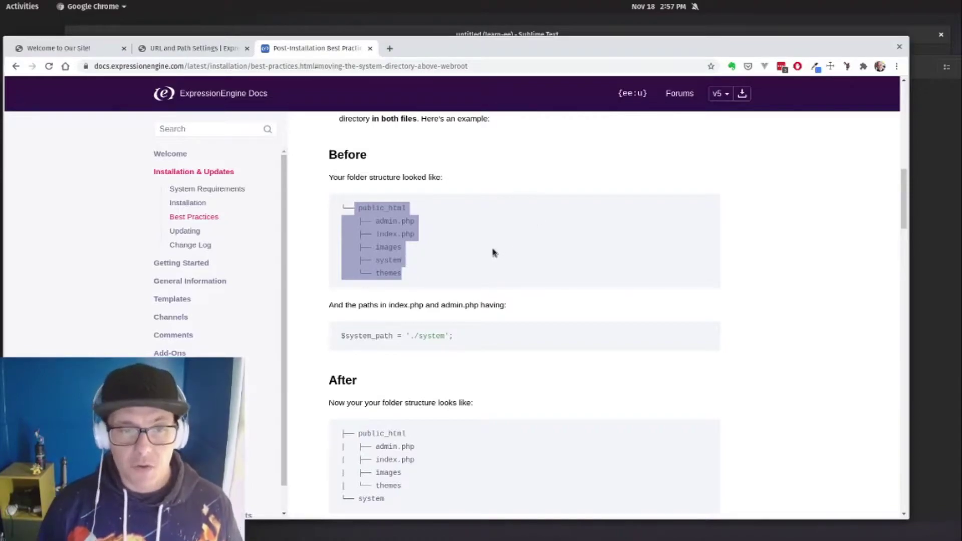
left_click_drag(454, 335, 350, 335)
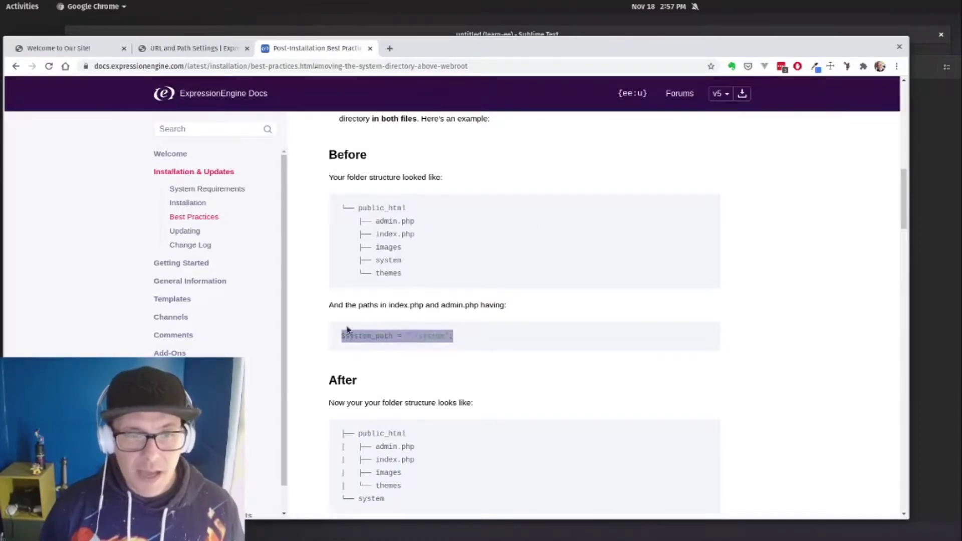
scroll(365, 321, "down", 2)
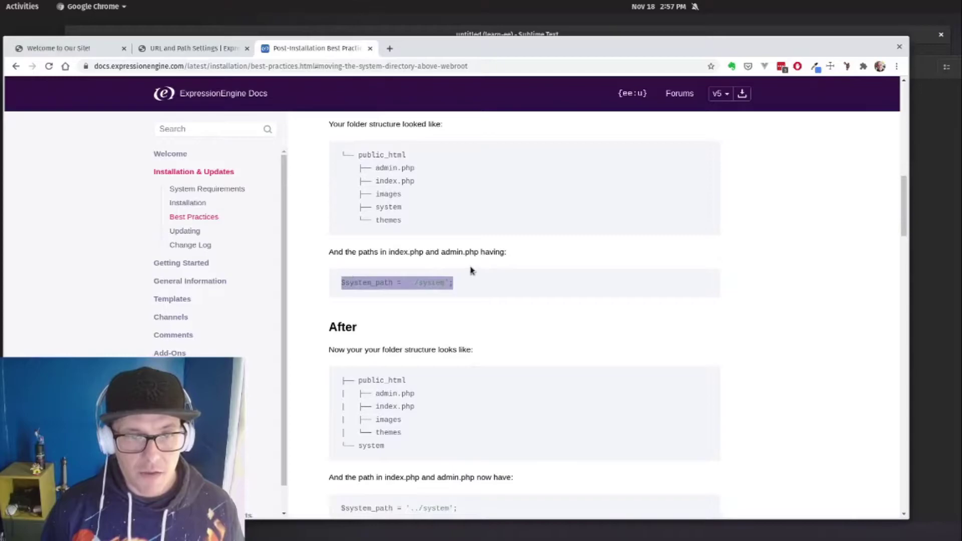
key("super")
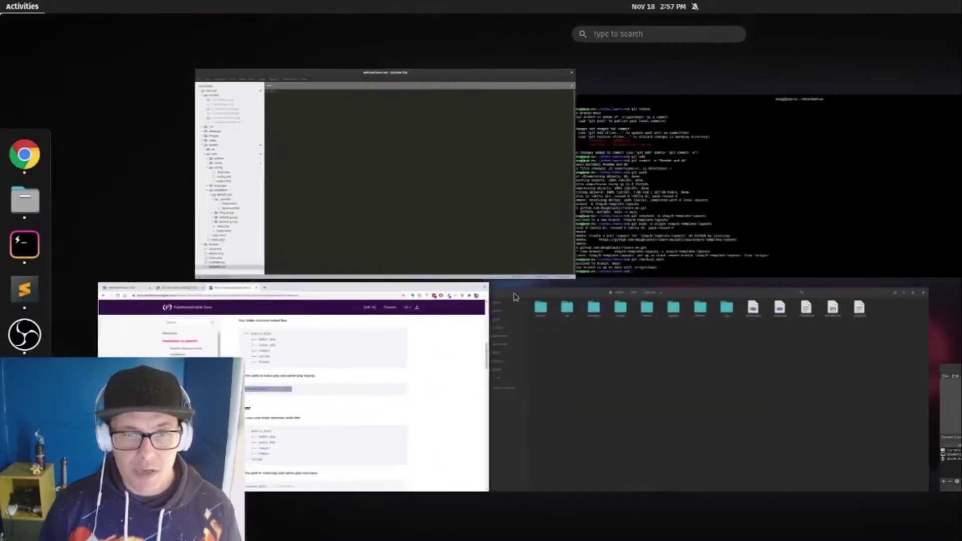
Step: In Sublime Text, collapse the content and system folders and open index.php
left_click(404, 221)
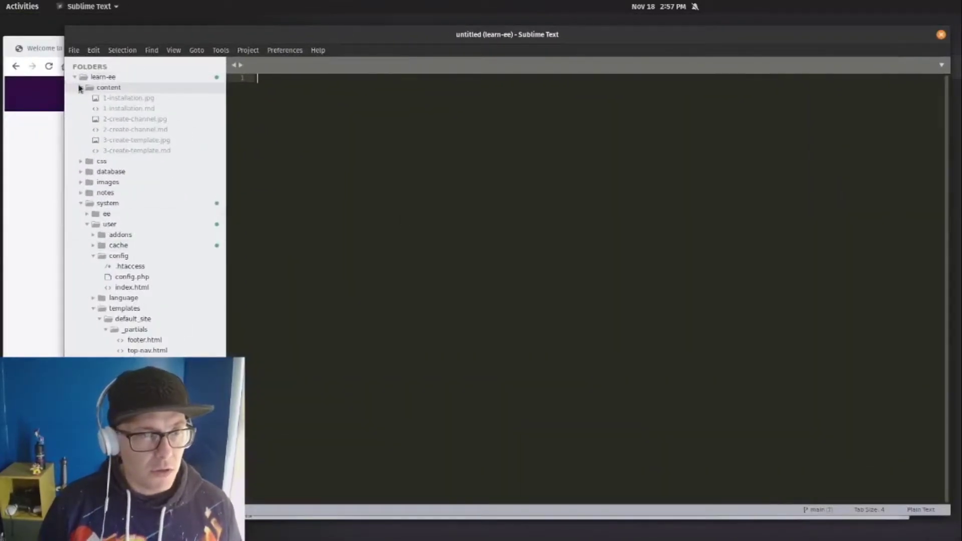
left_click(81, 88)
left_click(80, 140)
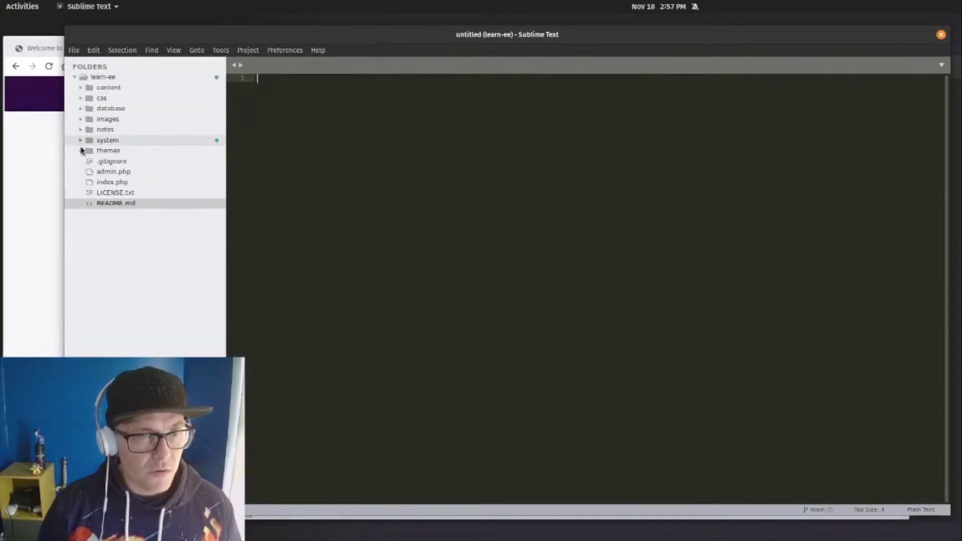
left_click(107, 182)
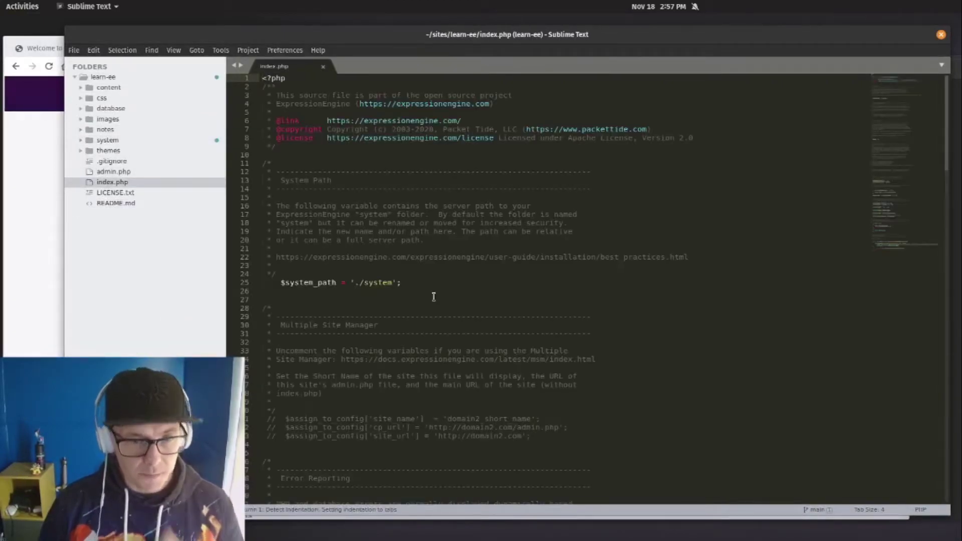
Step: Select 'system' in the './system' $system_path value on line 25
left_click(417, 286)
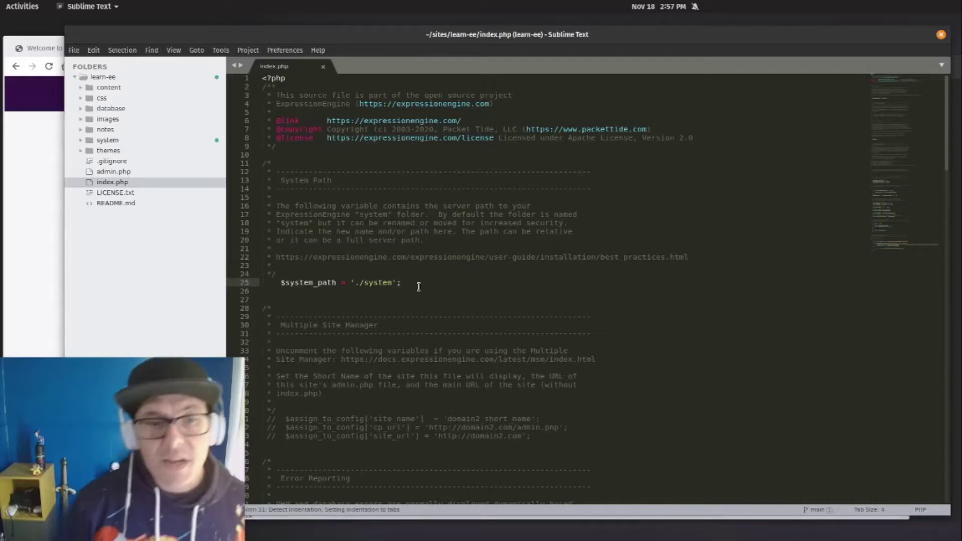
key("ctrl+Left")
key("ctrl+Left")
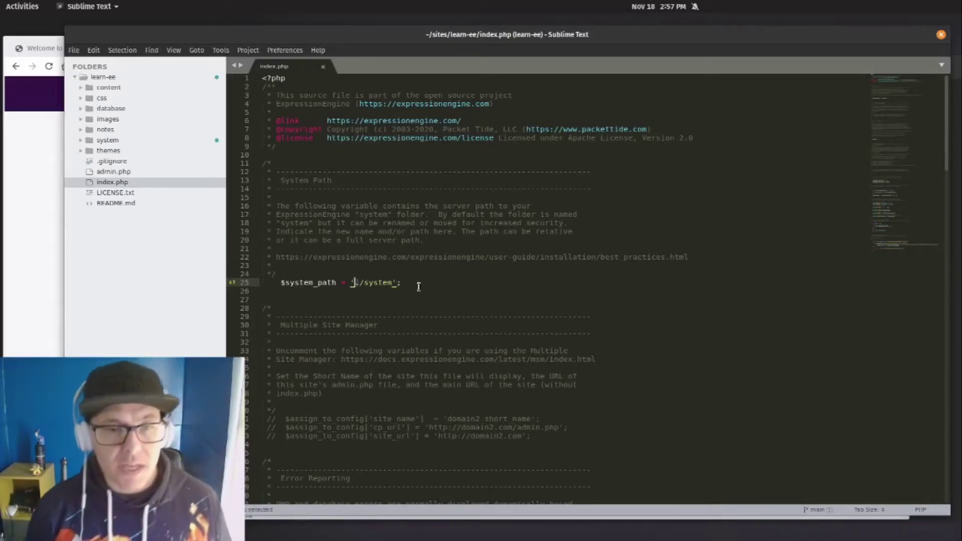
key("Right")
key("ctrl+d")
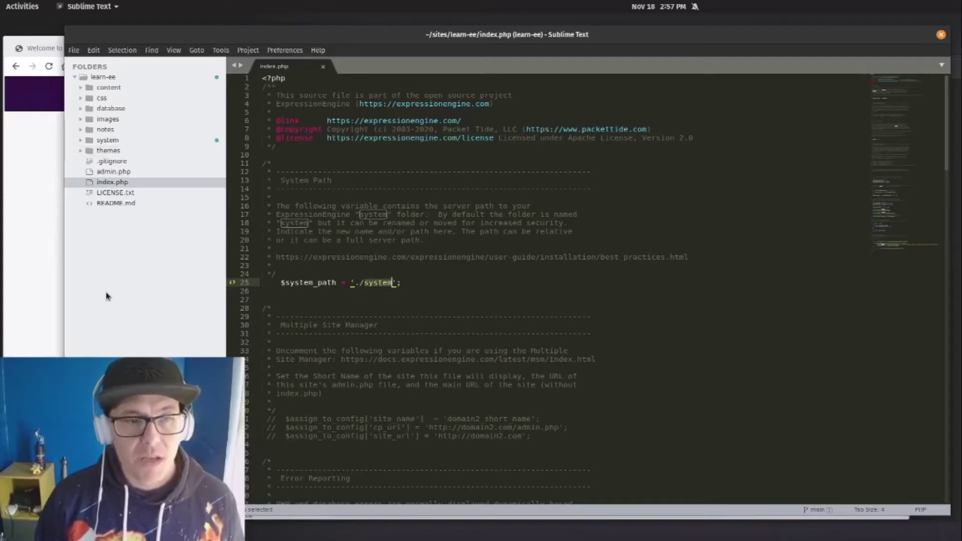
left_click(49, 298)
scroll(519, 312, "down", 5)
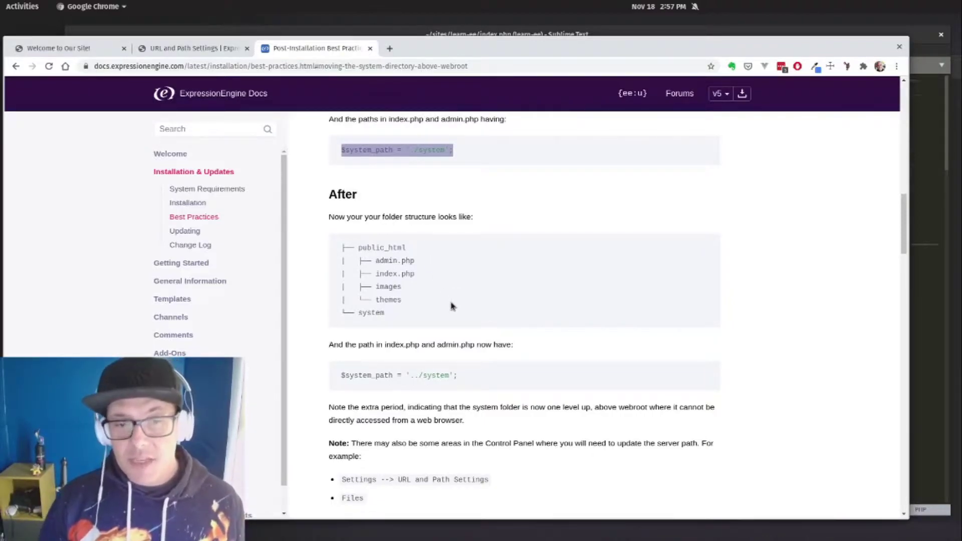
Step: Scroll to the After example where $system_path becomes '../system'
scroll(451, 306, "down", 5)
scroll(412, 294, "up", 5)
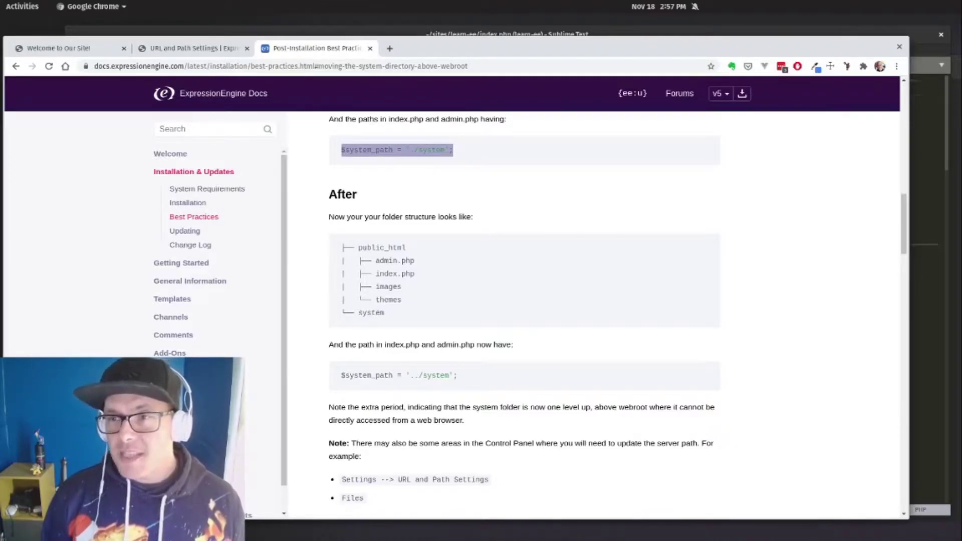
key("alt+Tab")
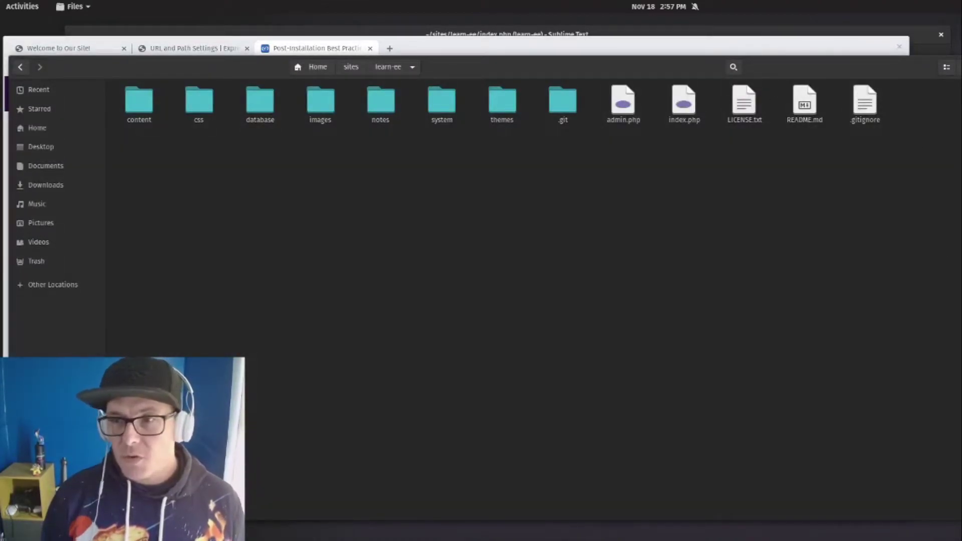
Step: Enlarge the file icons and maximize the Files window
key("F10")
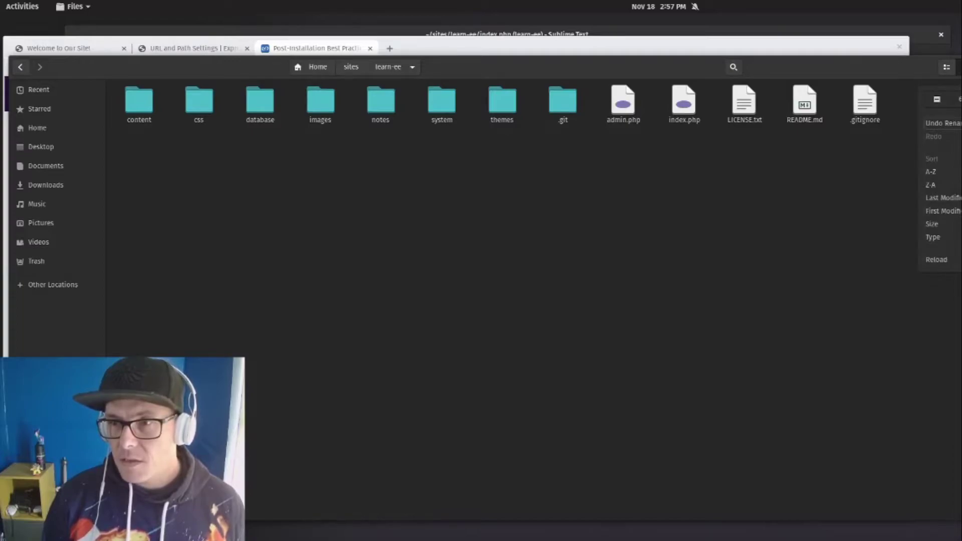
key("ctrl+plus")
key("ctrl+plus")
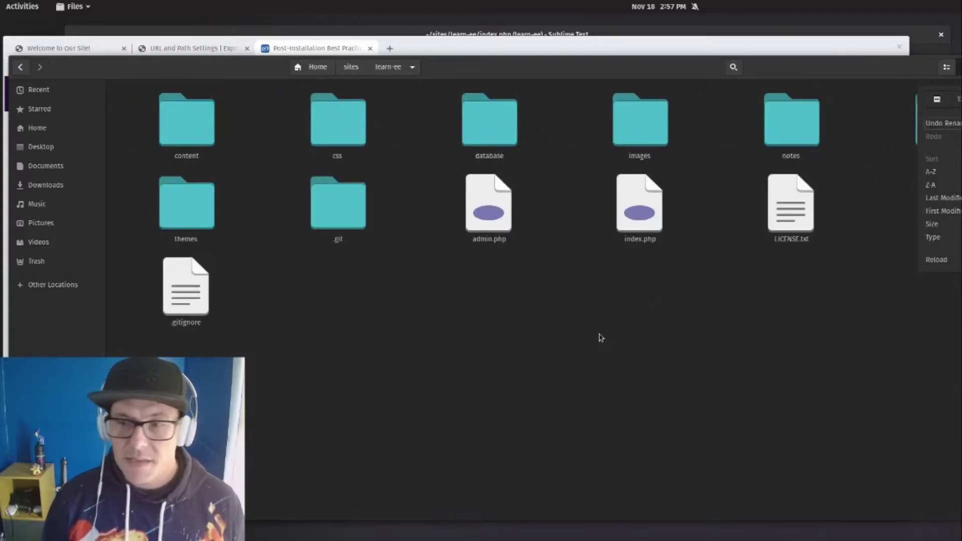
left_click(601, 338)
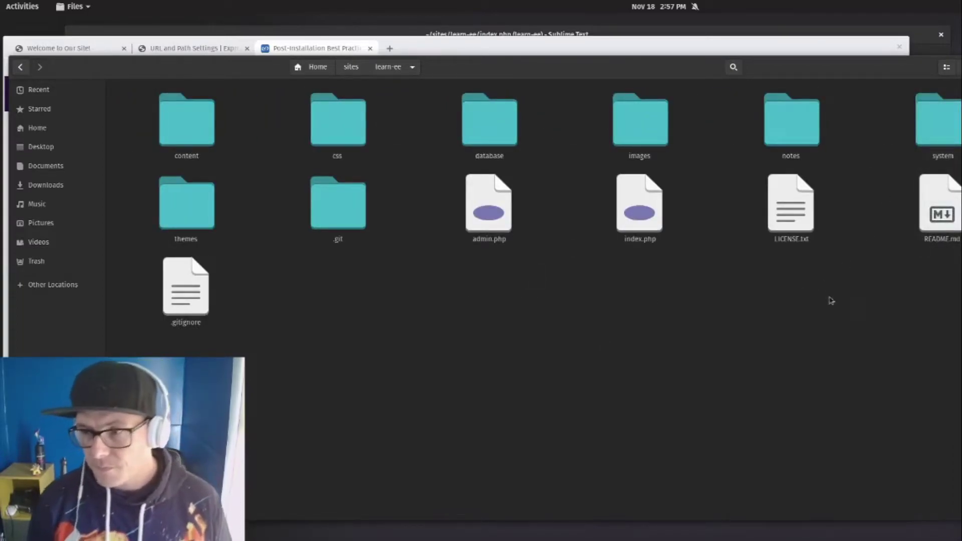
key("super+Up")
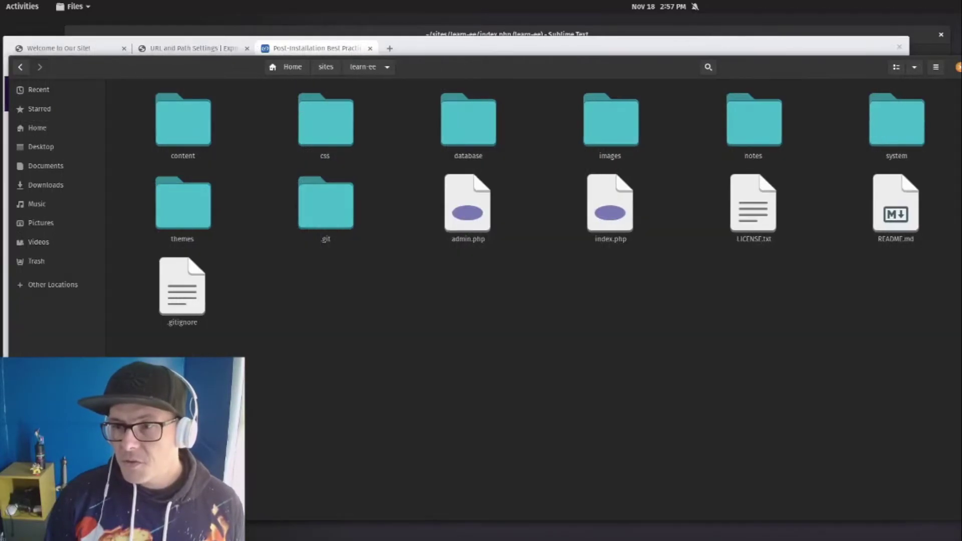
Step: Create a new folder named 'public' inside learn-ee
right_click(322, 283)
left_click(356, 288)
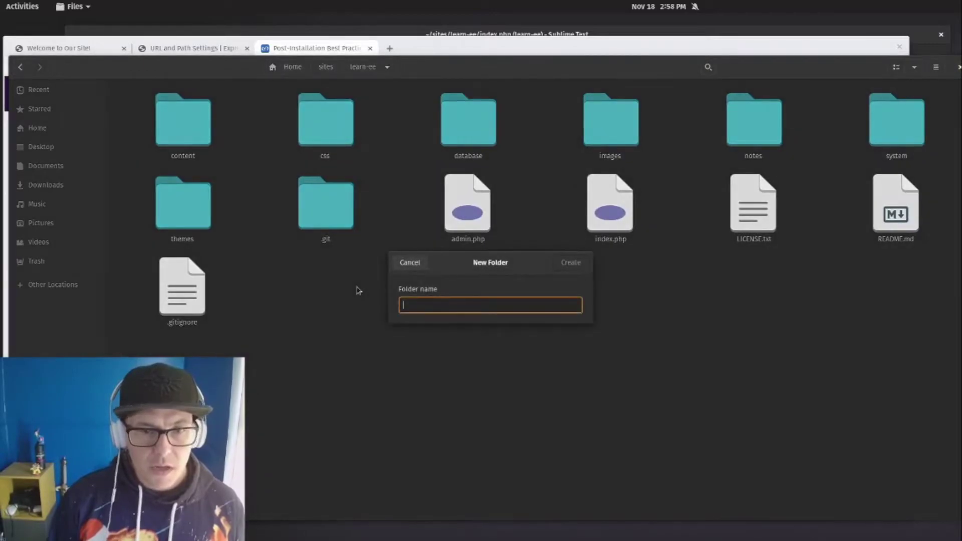
type("public")
key("Return")
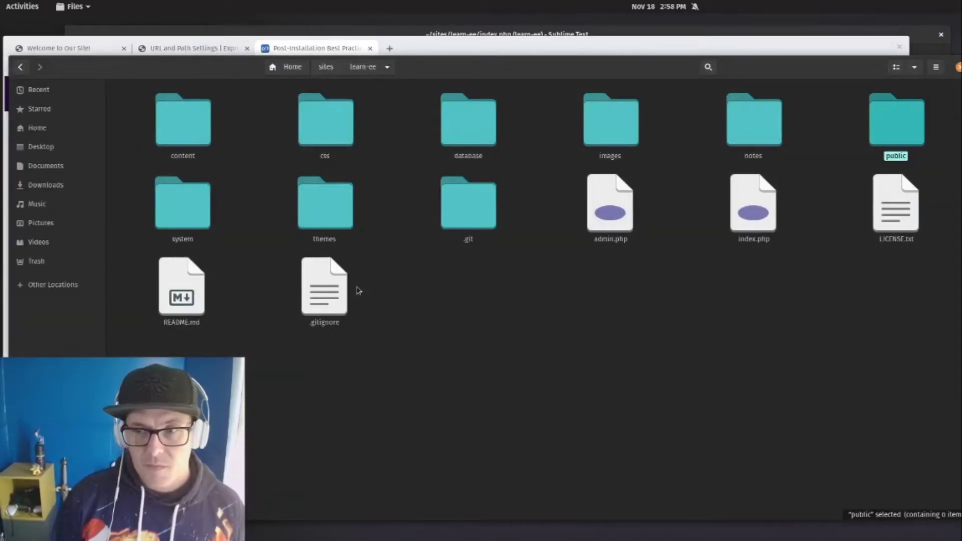
left_click(518, 273)
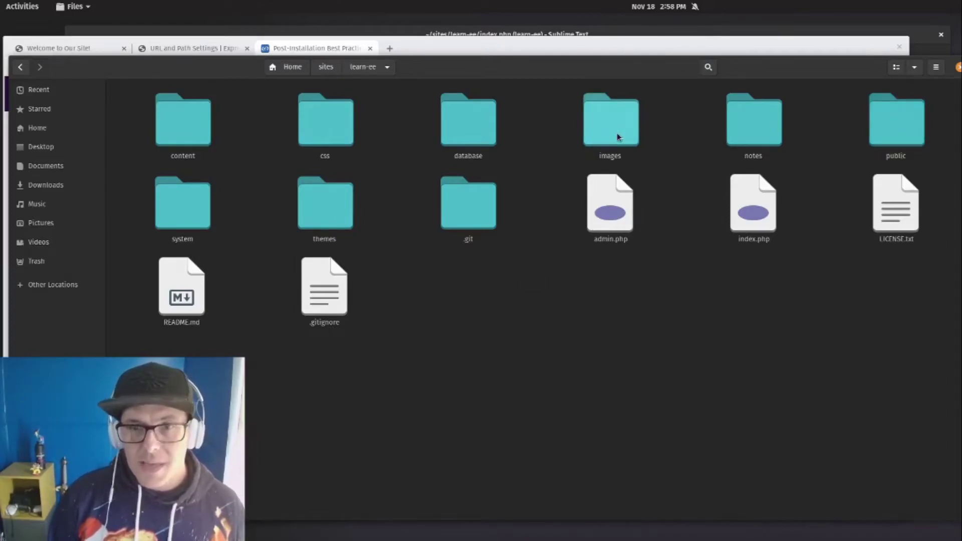
left_click(907, 136)
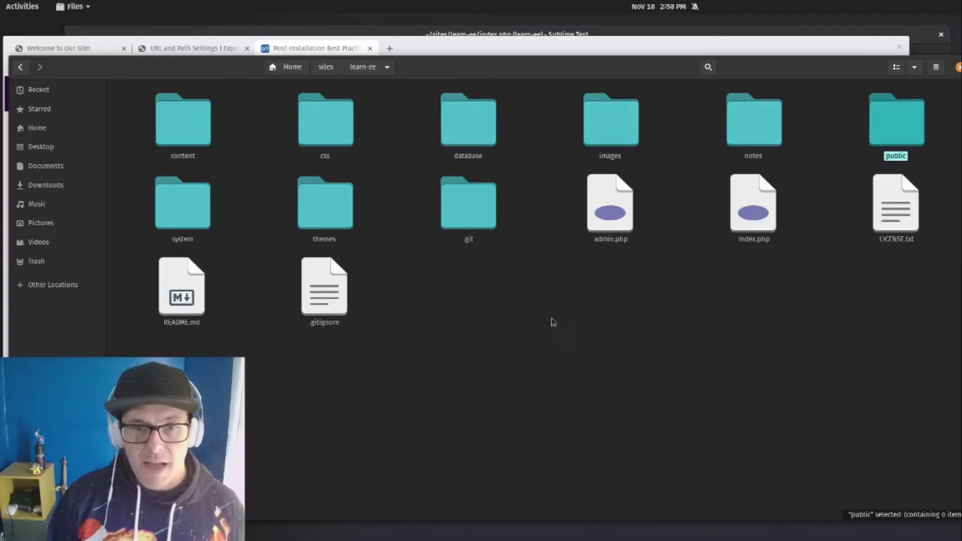
left_click(560, 343)
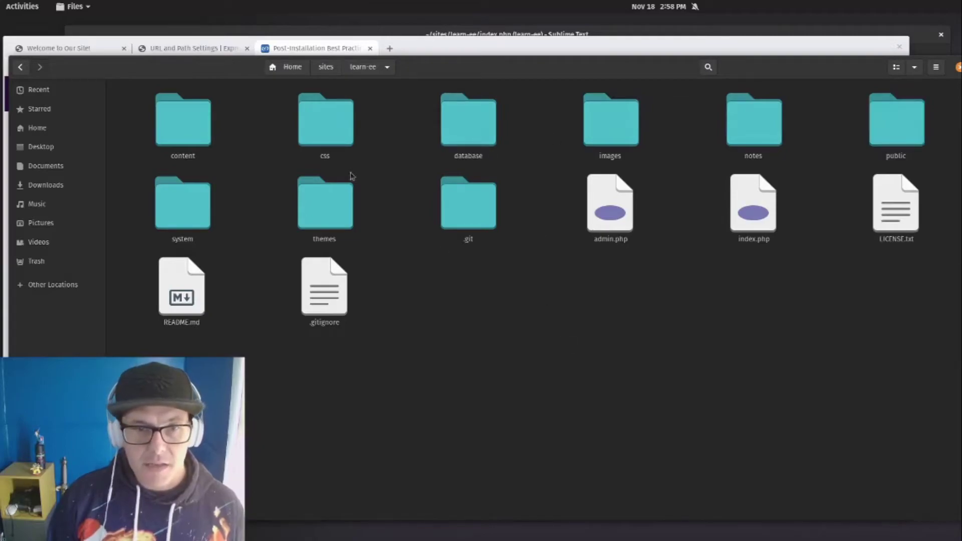
left_click(176, 208)
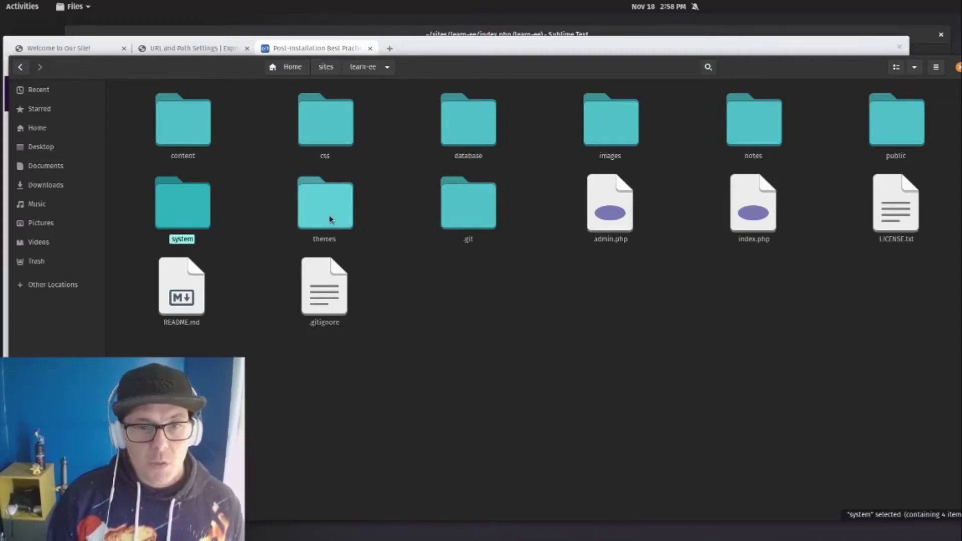
Step: Move the themes, css and images folders into public and confirm they're inside
left_click_drag(322, 217, 891, 130)
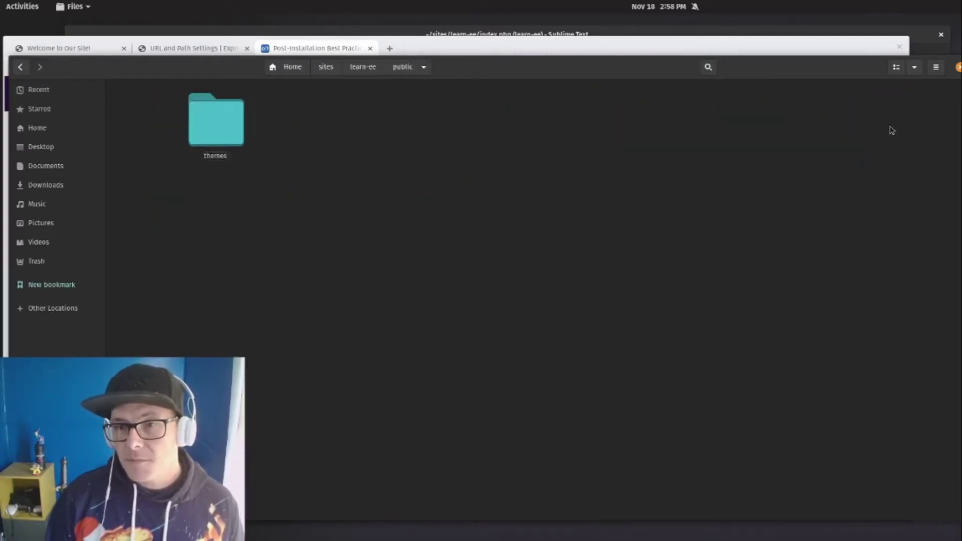
left_click(364, 71)
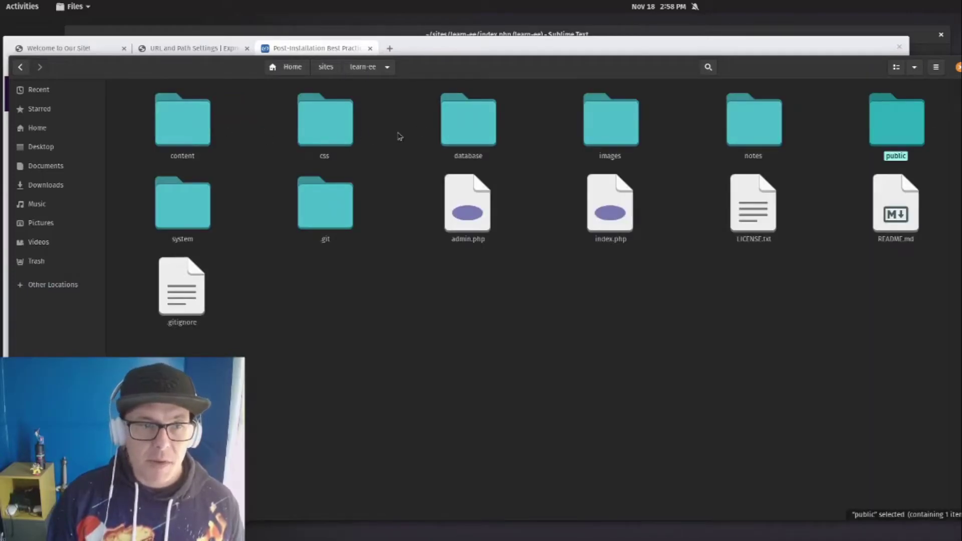
left_click_drag(317, 126, 891, 129)
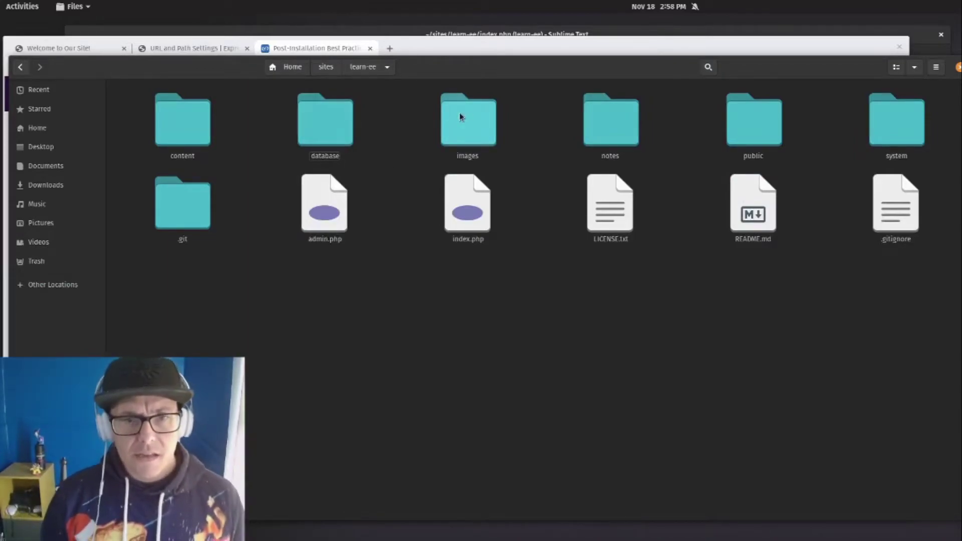
left_click_drag(461, 120, 875, 117)
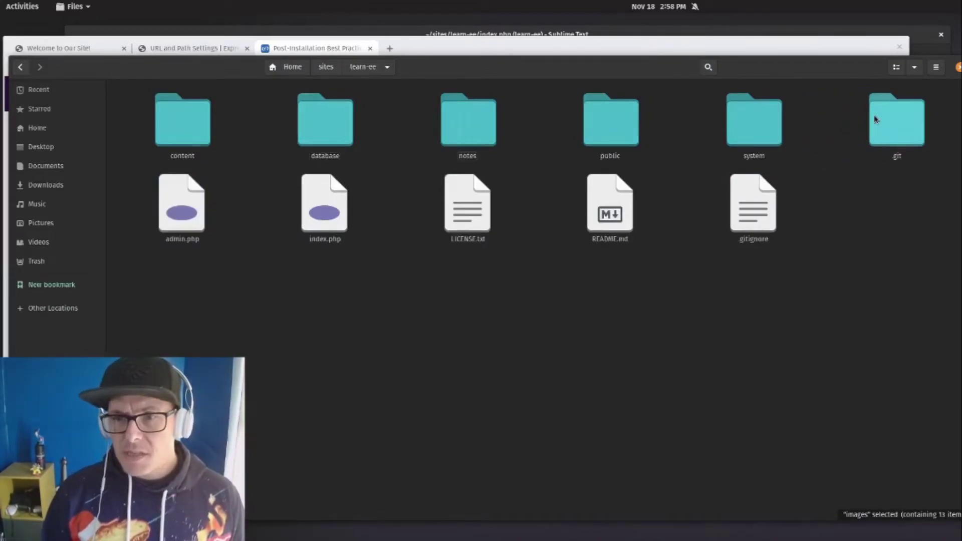
double_click(606, 136)
left_click(360, 70)
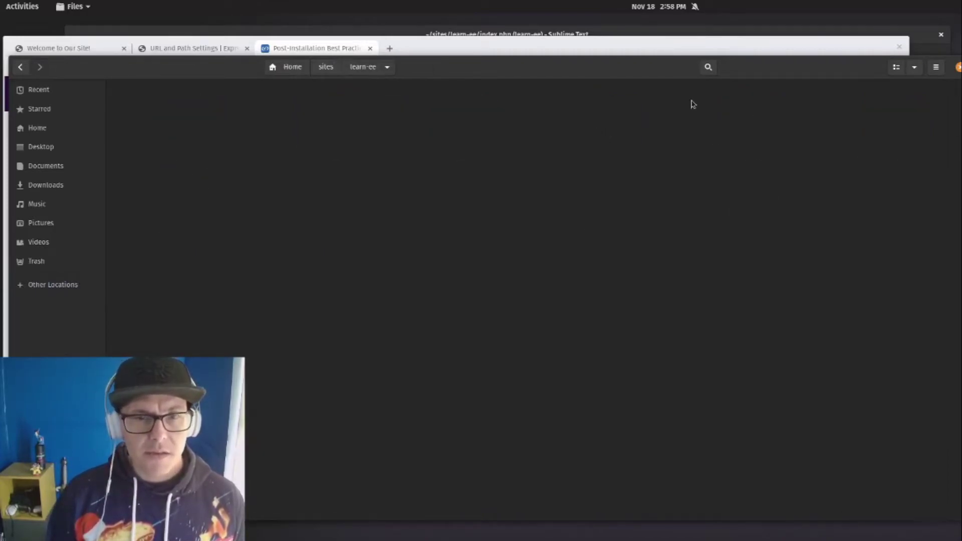
double_click(754, 121)
left_click_drag(316, 121, 602, 122)
double_click(603, 122)
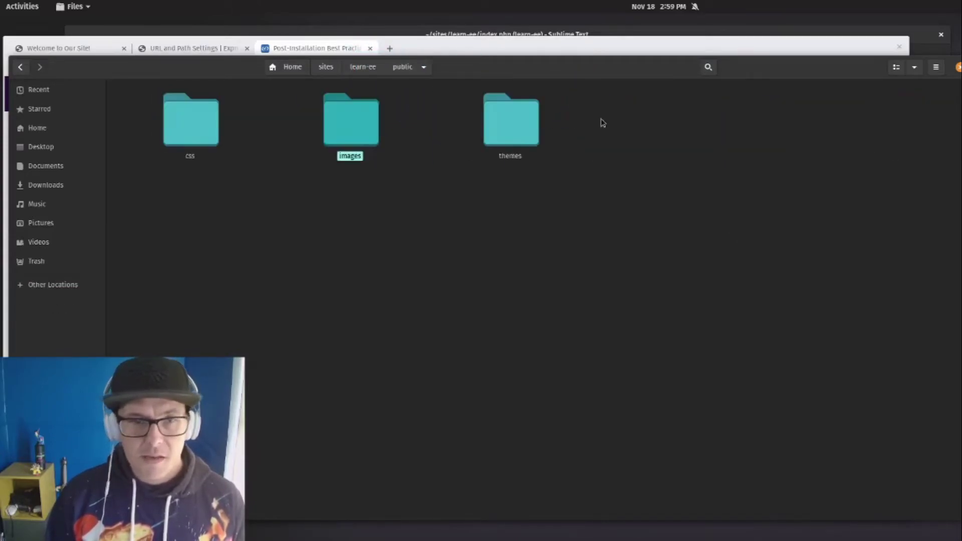
left_click(360, 68)
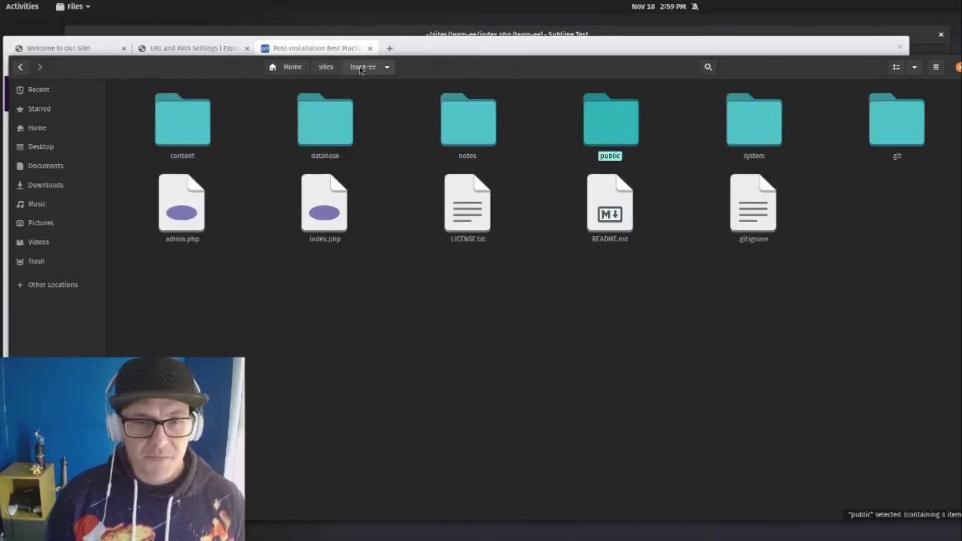
Step: Move index.php and admin.php into public, then reload the site in Chrome
left_click(325, 233)
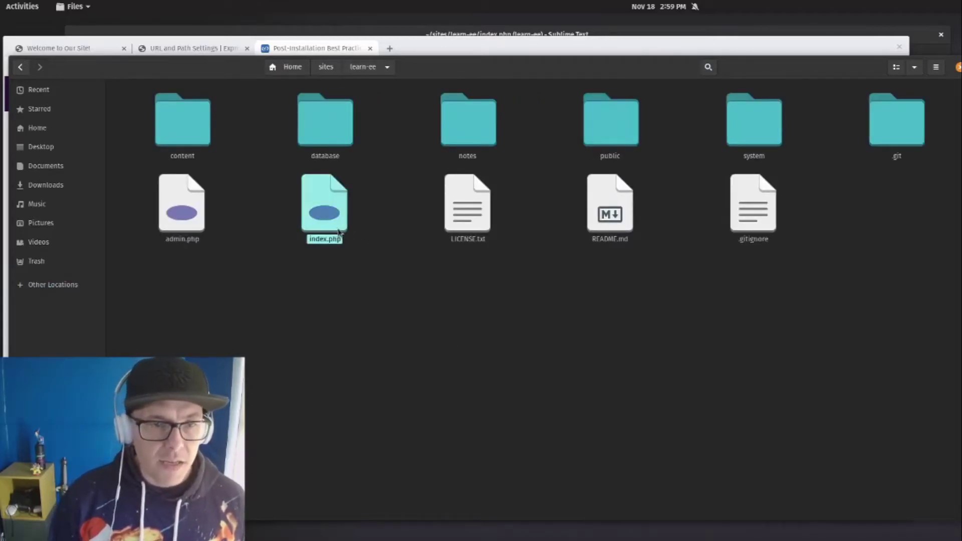
left_click(185, 225, "ctrl")
left_click_drag(182, 223, 603, 146)
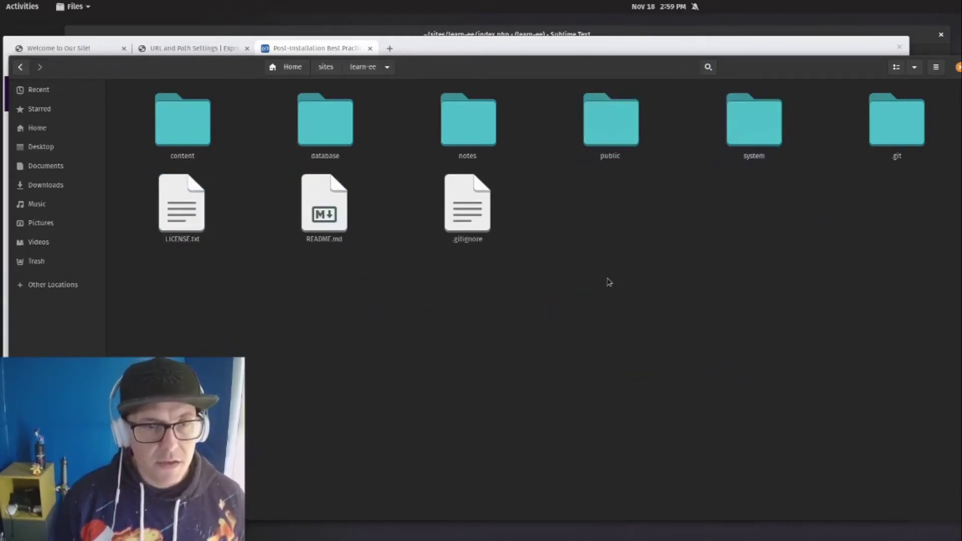
left_click(69, 49)
key("ctrl+r")
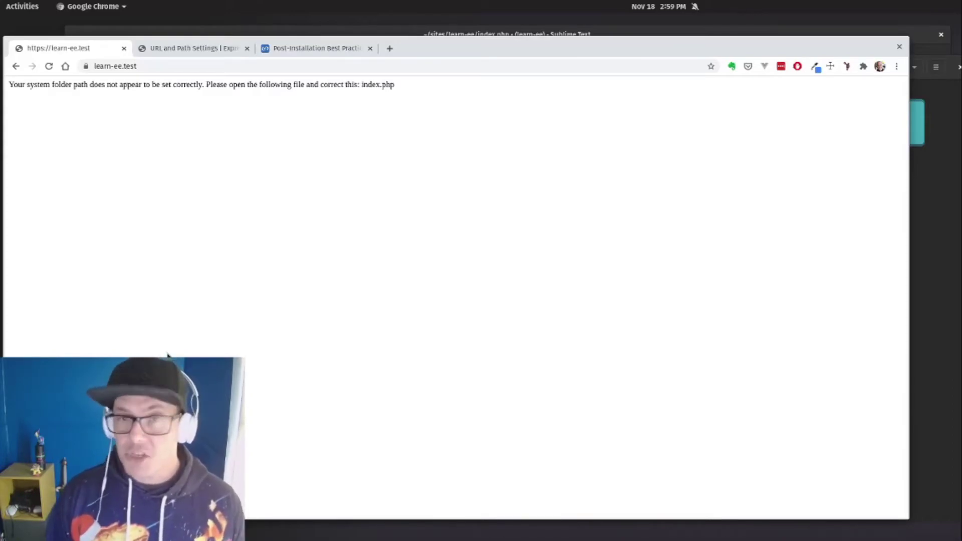
Step: Close the old index.php without saving and open public/index.php from the sidebar
left_click(941, 206)
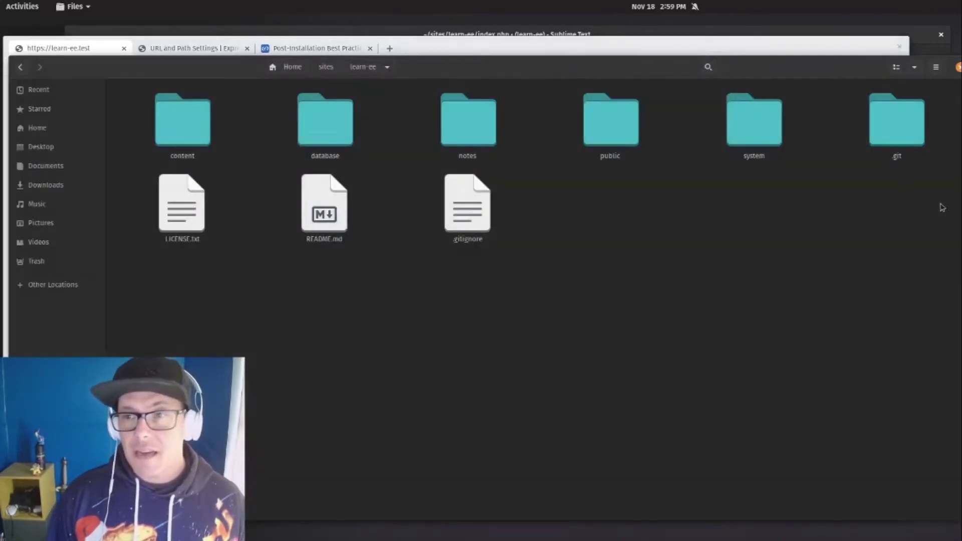
left_click(425, 41)
left_click(412, 30)
left_click(360, 283)
key("ctrl+w")
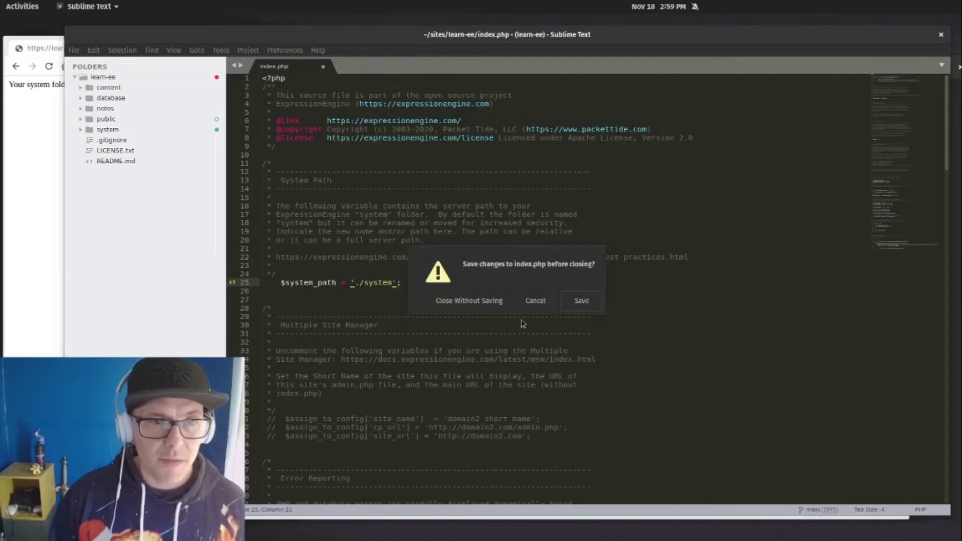
left_click(476, 296)
left_click(81, 120)
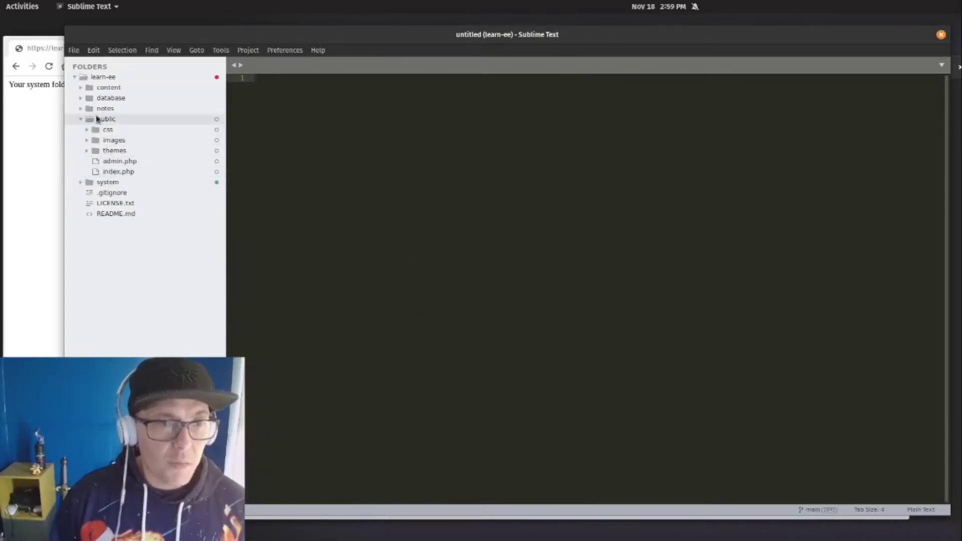
left_click(128, 173)
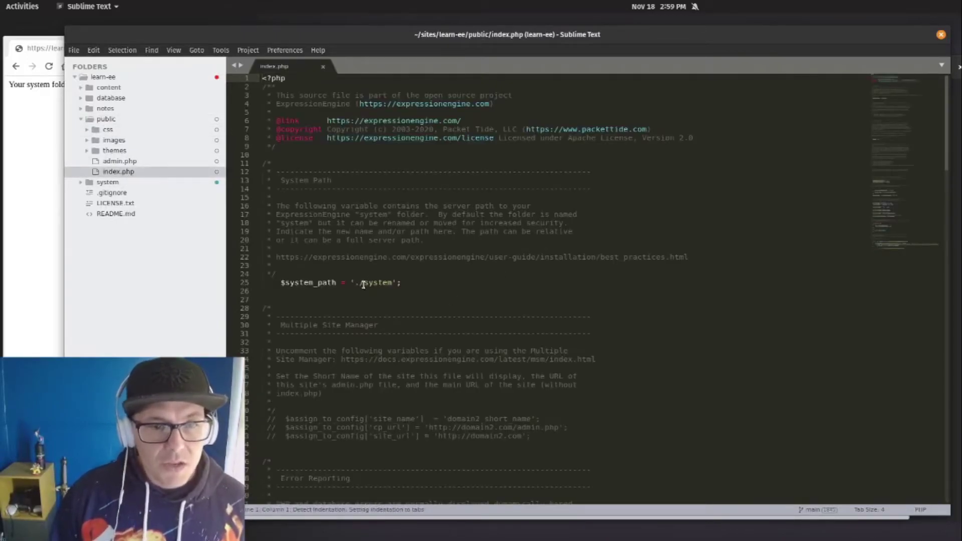
Step: Change public/index.php's $system_path to '../system', save, and reload the homepage
double_click(364, 284)
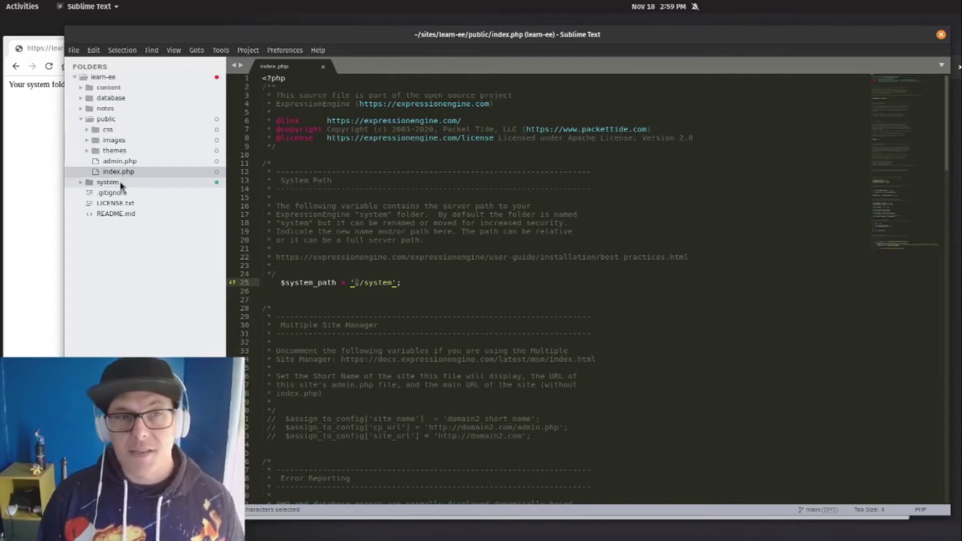
left_click(358, 283)
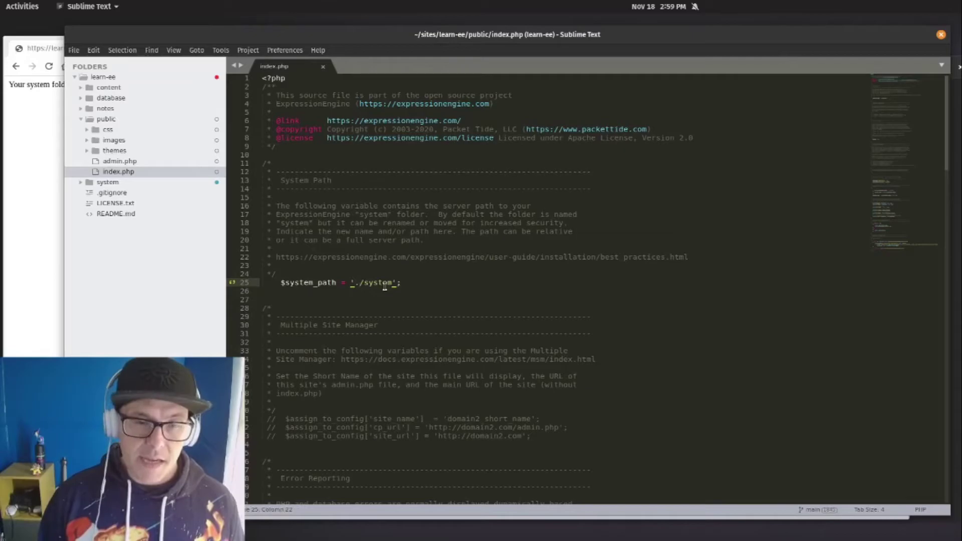
type(".")
key("ctrl+s")
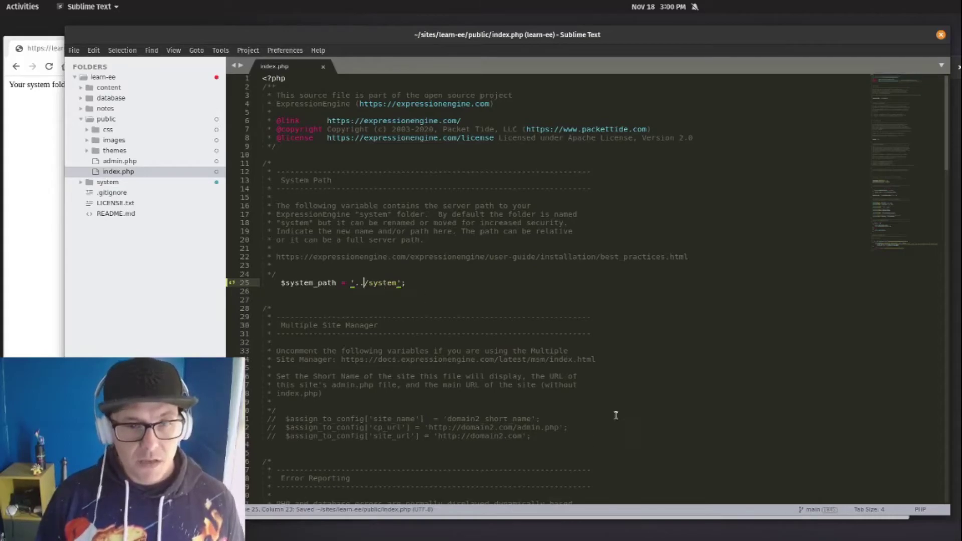
left_click(56, 295)
key("ctrl+r")
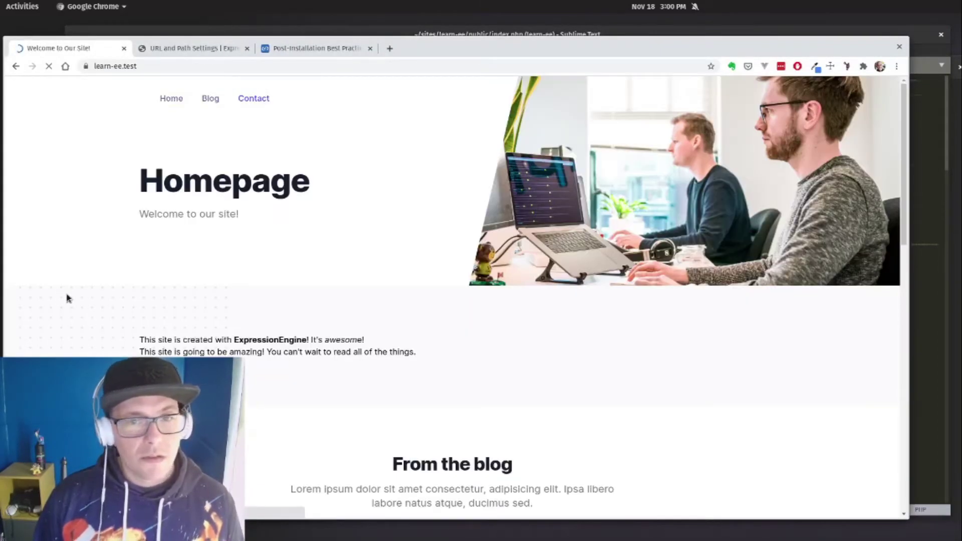
Step: Scroll through the reloaded homepage to confirm it loads fully
scroll(300, 284, "down", 3)
scroll(302, 285, "down", 12)
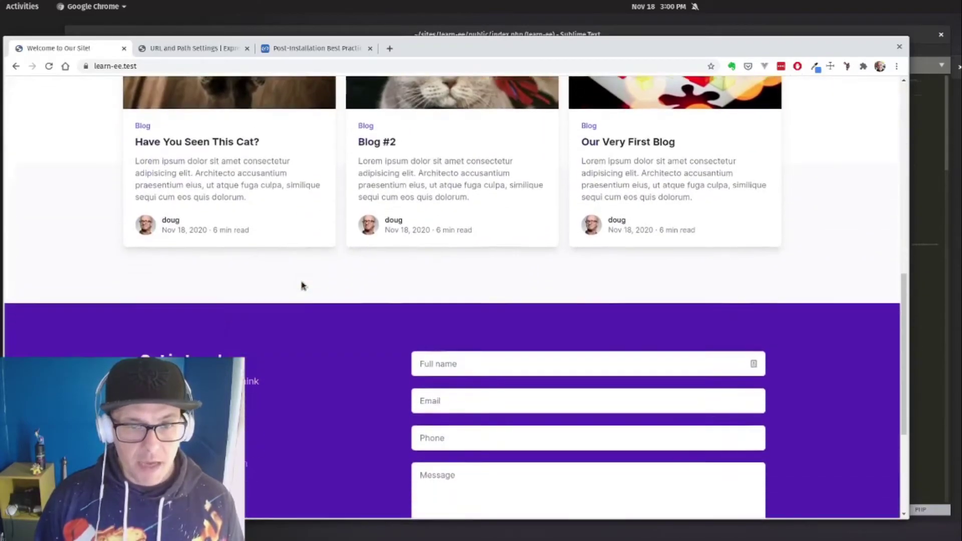
scroll(302, 285, "up", 12)
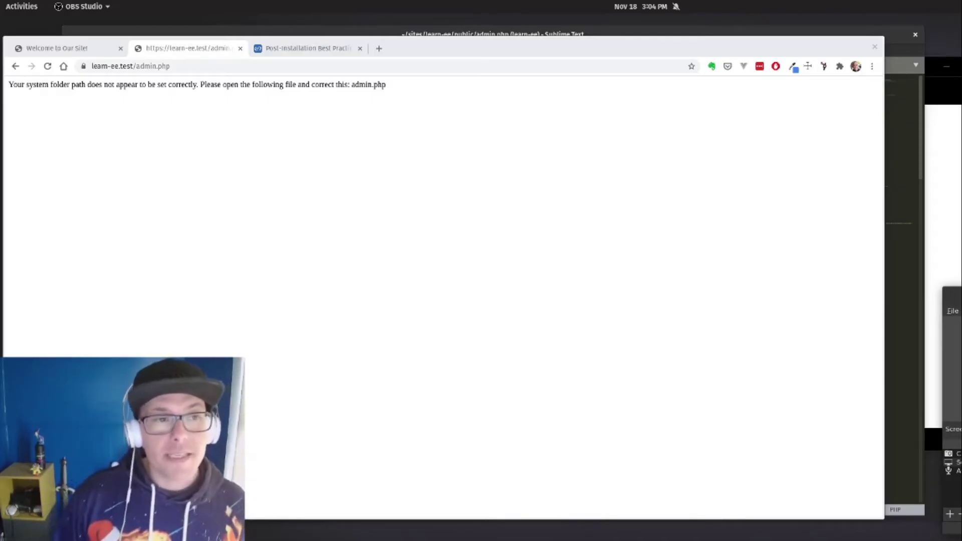
Step: Set admin.php's $system_path to '../system' and save it
key("alt+Tab")
key("alt+Tab")
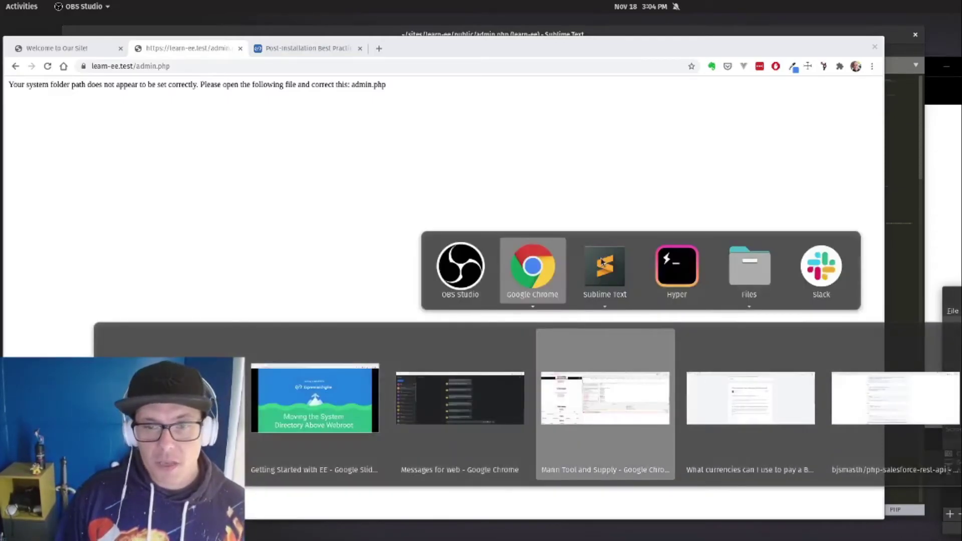
type("../system';")
key("ctrl+s")
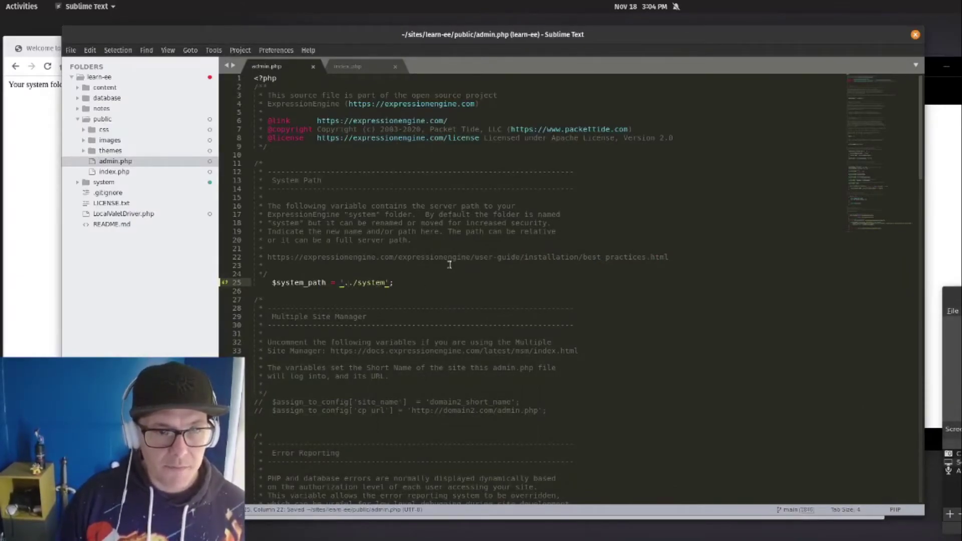
Step: Reload learn-ee.test/admin.php in Chrome to bring up the control panel
left_click(22, 247)
key("ctrl+r")
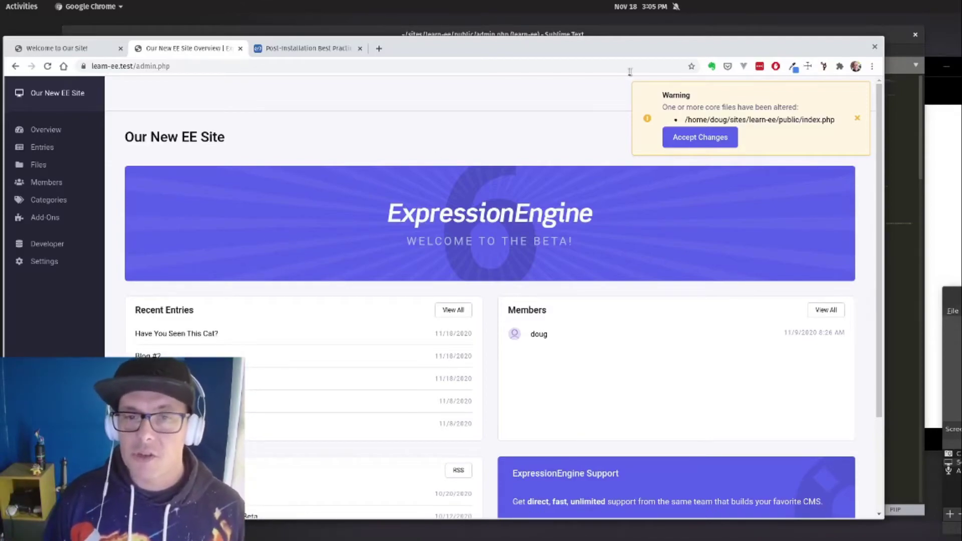
Step: Accept the altered index.php warning, see the homepage's system path error, and bring up index.php in Sublime Text
left_click(693, 133)
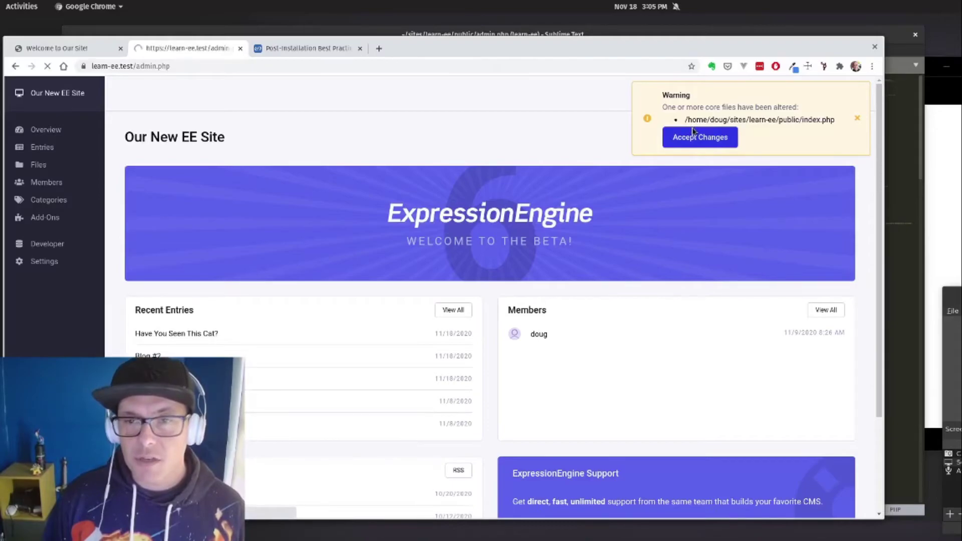
left_click(80, 48)
left_click(47, 66)
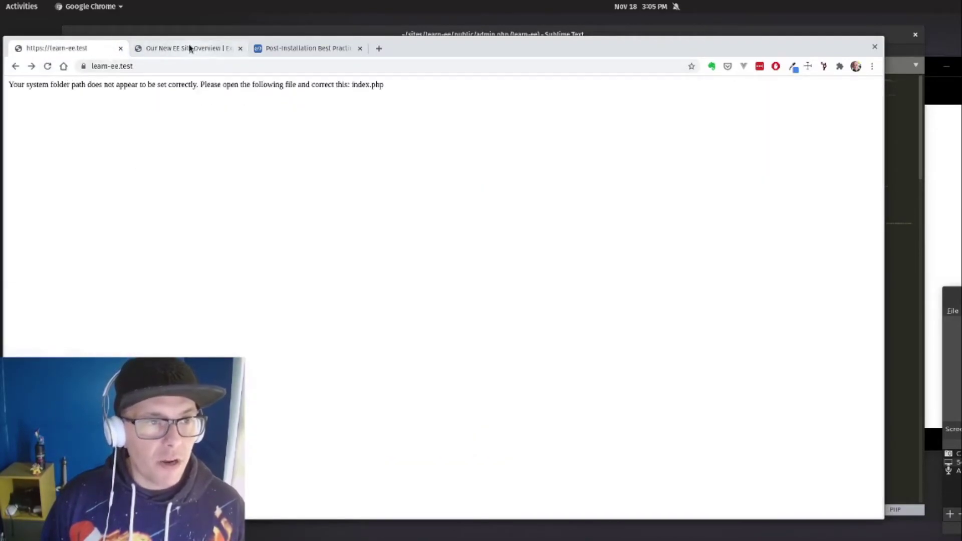
key("alt+Tab")
left_click(346, 68)
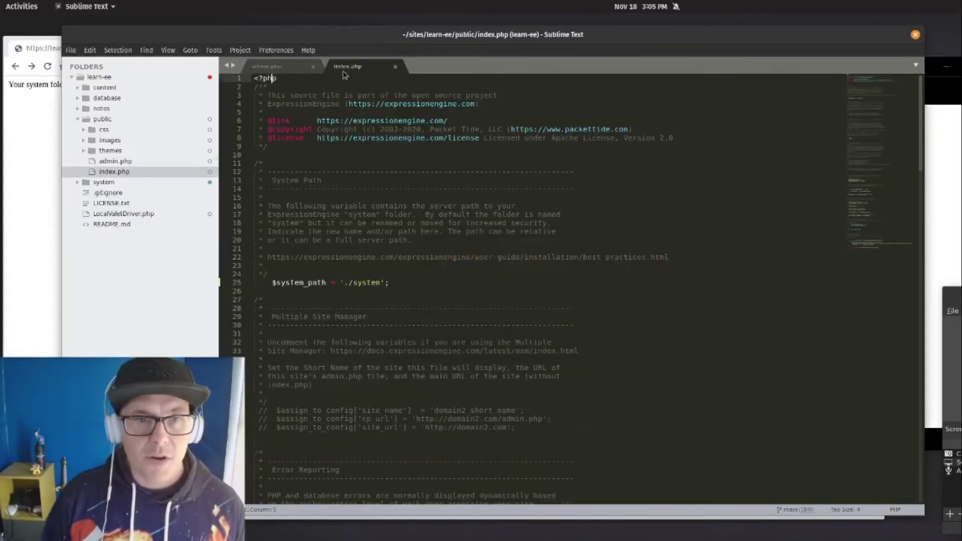
Step: Change index.php's system path from './system' to '../system', save, and reload the site homepage
left_click(347, 289)
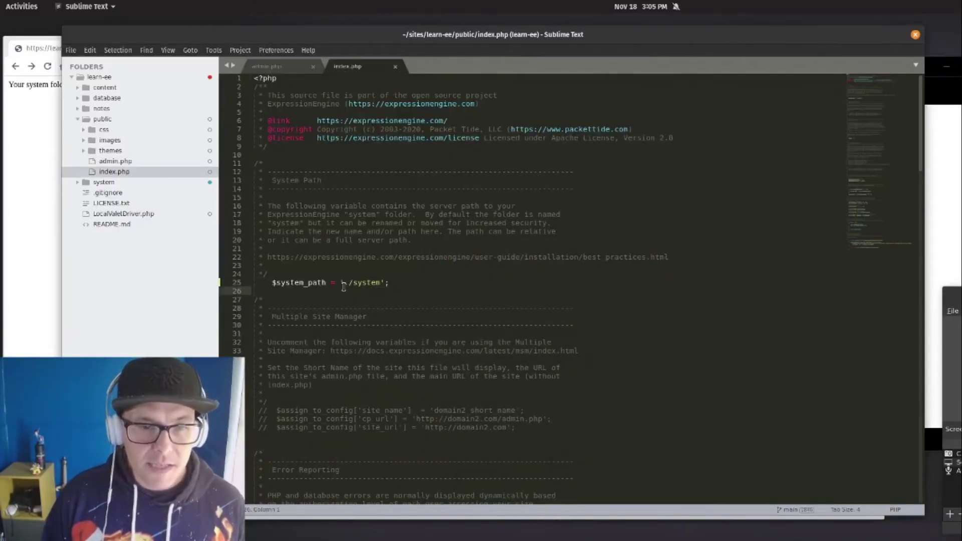
left_click(348, 283)
type(".")
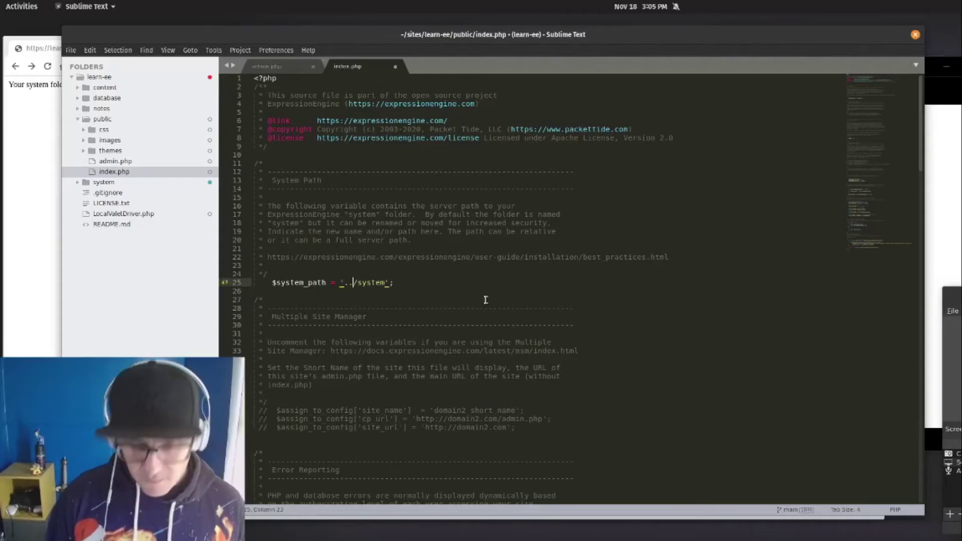
key("ctrl+s")
key("alt+Tab")
key("ctrl+r")
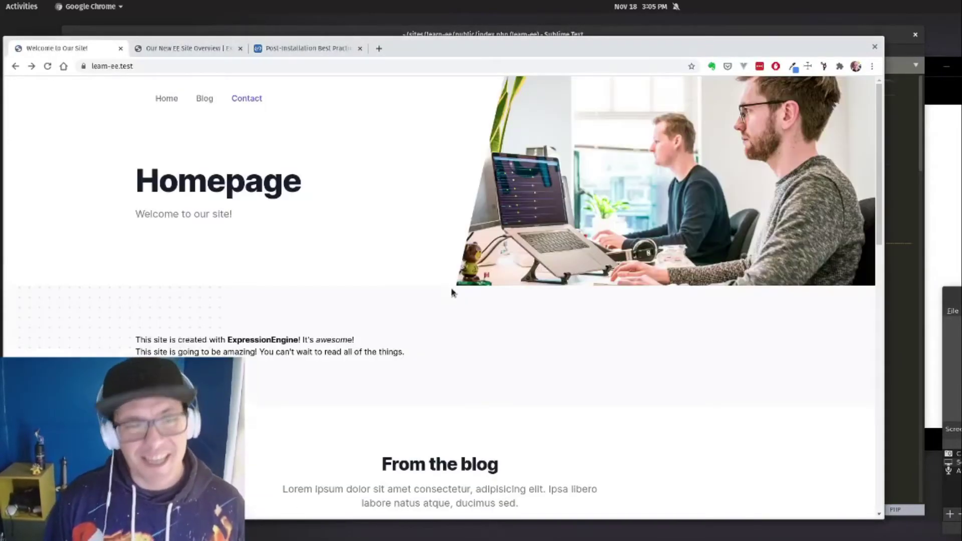
scroll(451, 293, "down", 7)
scroll(452, 291, "up", 7)
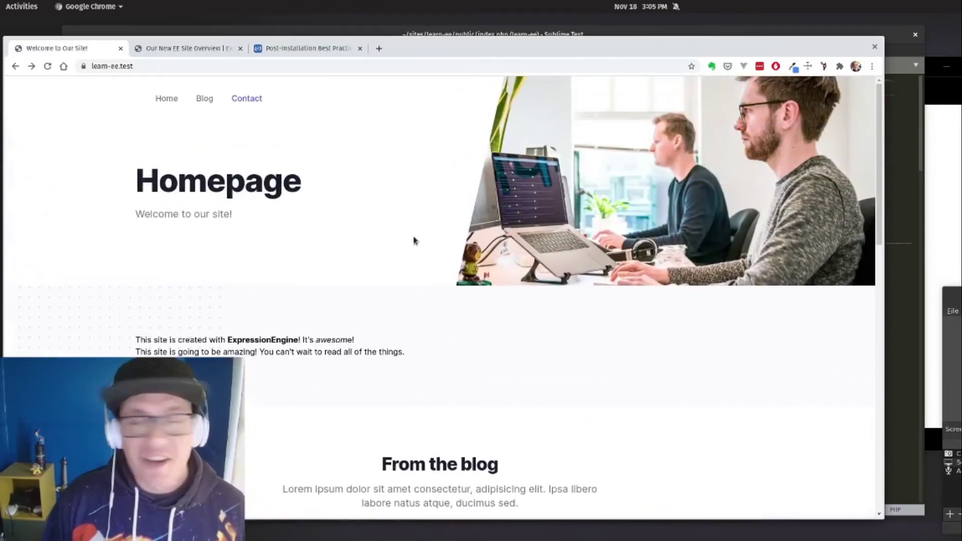
left_click(284, 52)
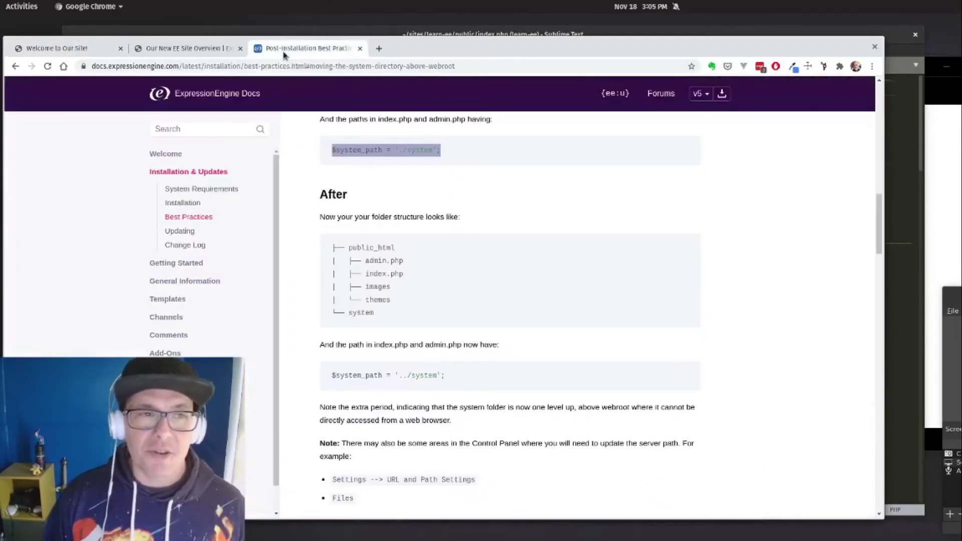
scroll(414, 177, "down", 3)
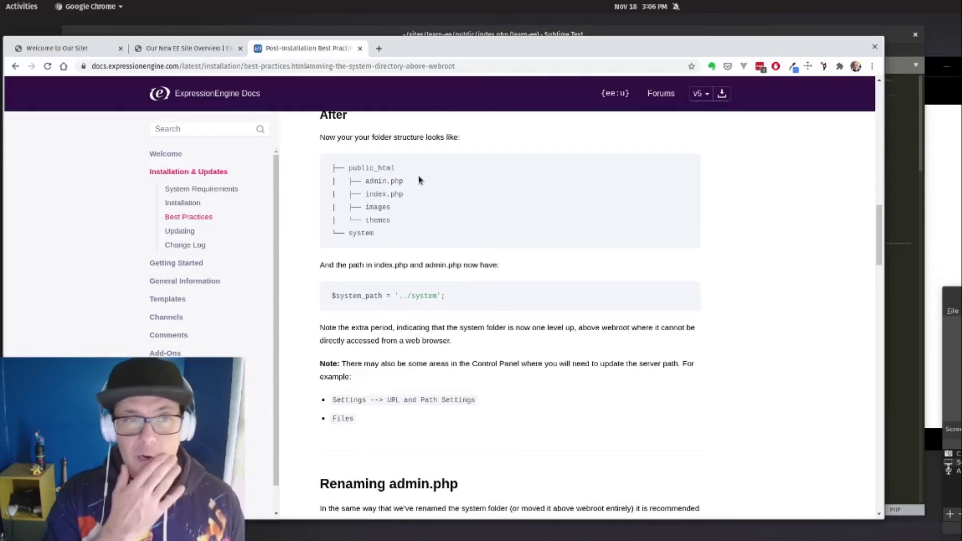
left_click(61, 48)
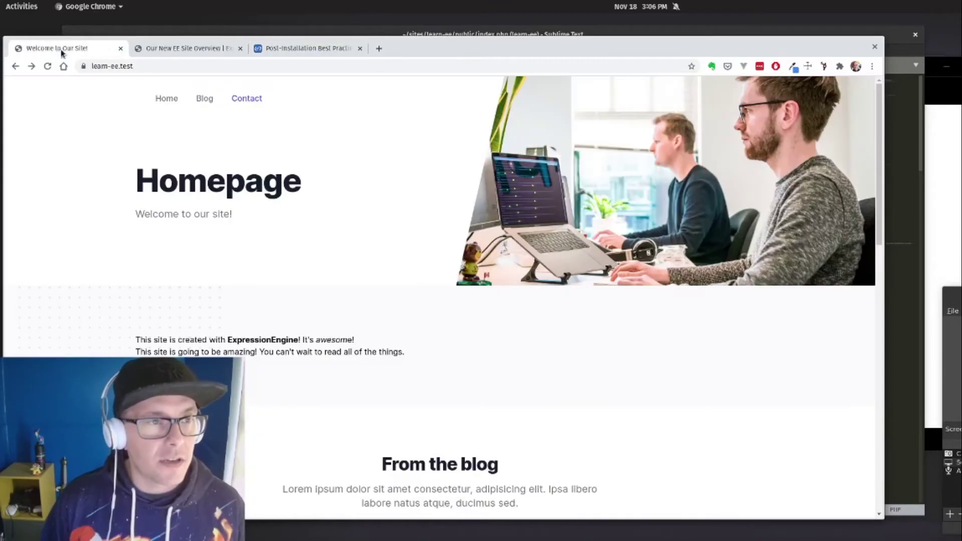
left_click(155, 63)
left_click(216, 60)
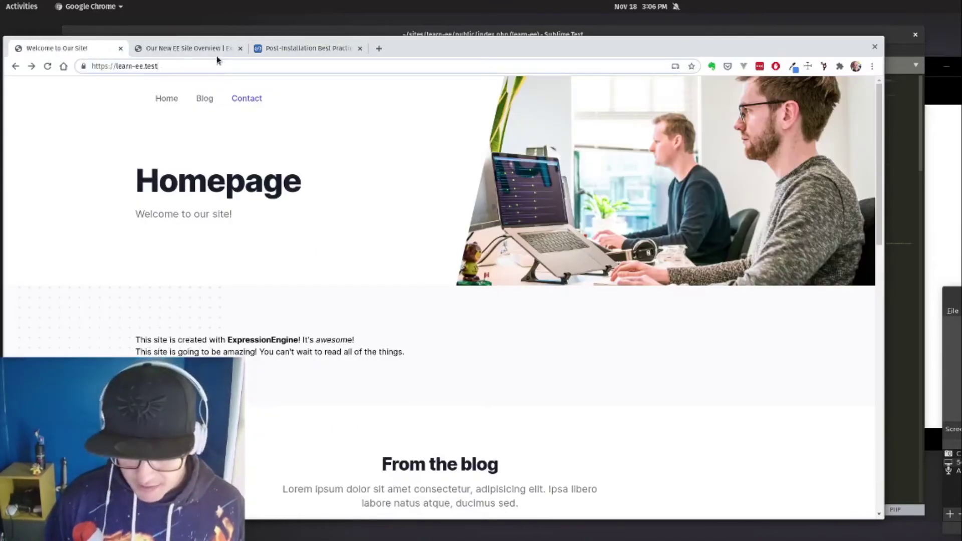
type("./")
key("BackSpace")
key("BackSpace")
type("/system")
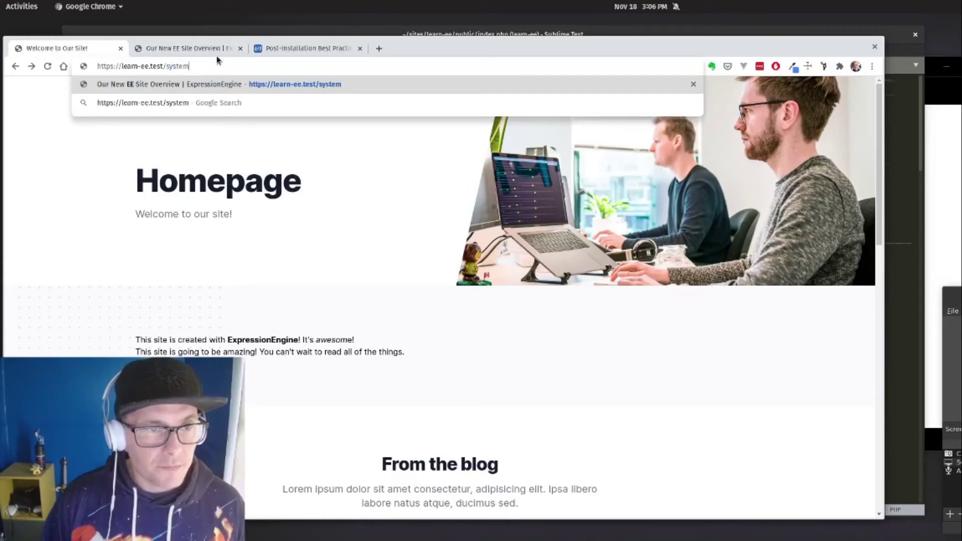
key("Return")
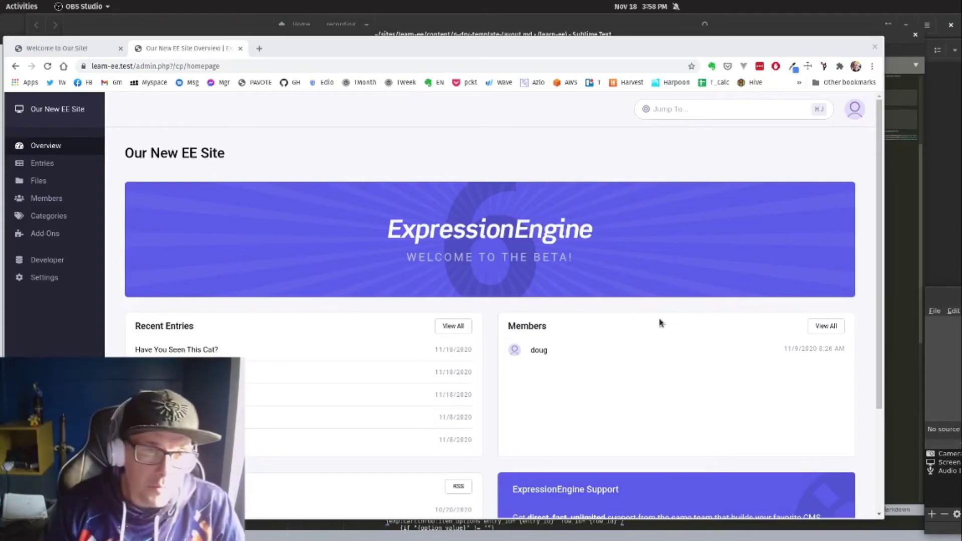
Step: Go to the control panel's Files section, which reports all three image files as not found
mouse_move(145, 153)
left_mouse_down()
mouse_move(241, 163)
mouse_move(145, 155)
left_mouse_up()
left_click(234, 157)
left_click(145, 155)
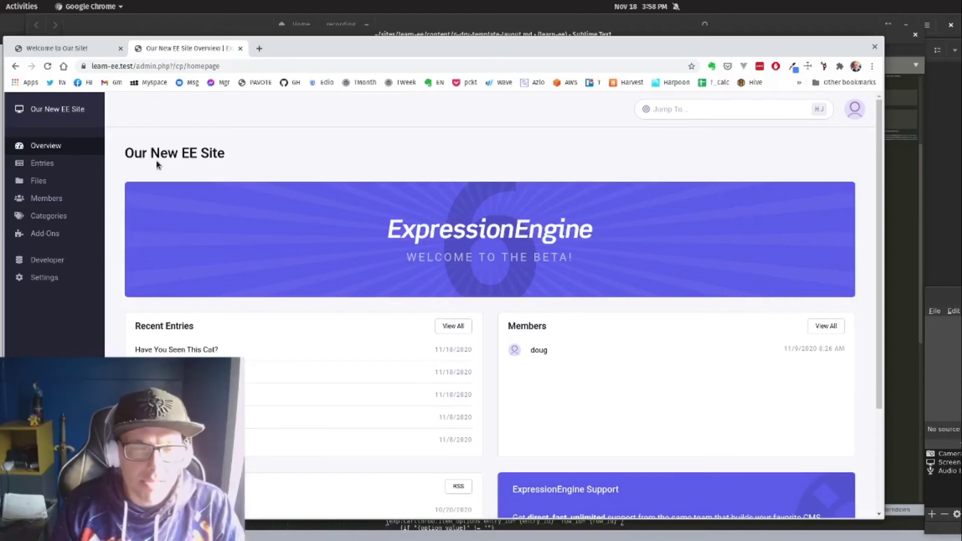
left_click(40, 182)
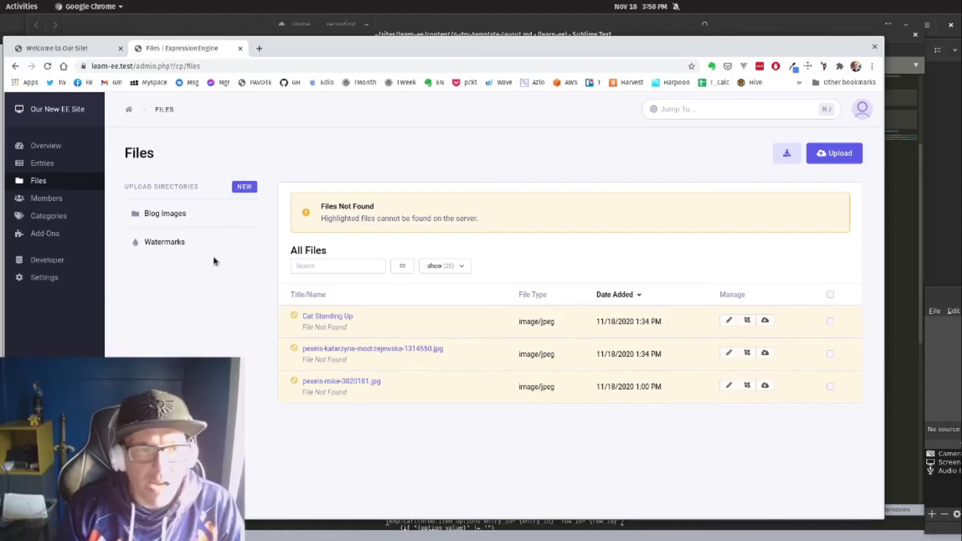
Step: Open the Blog Images upload directory's edit settings and move to its invalid Upload path field
left_click(170, 214)
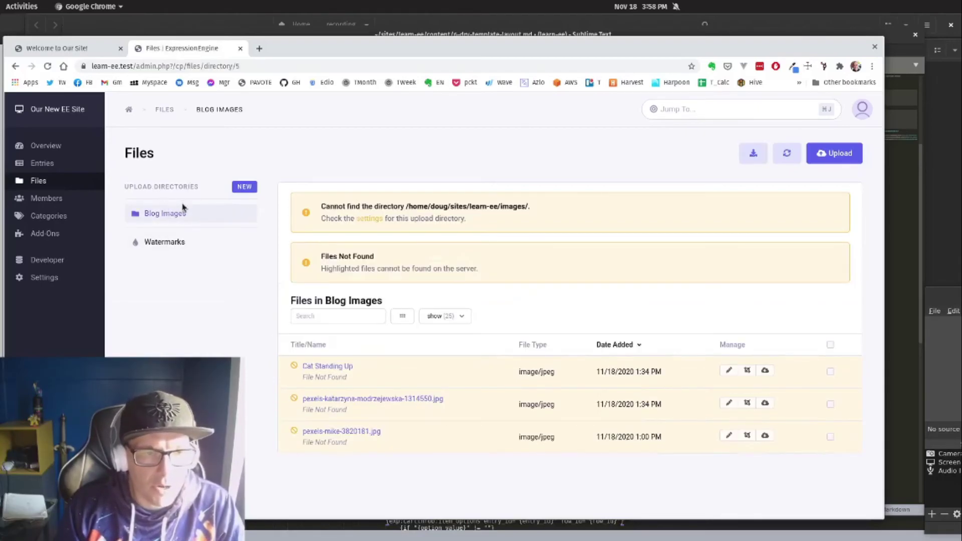
left_click(227, 214)
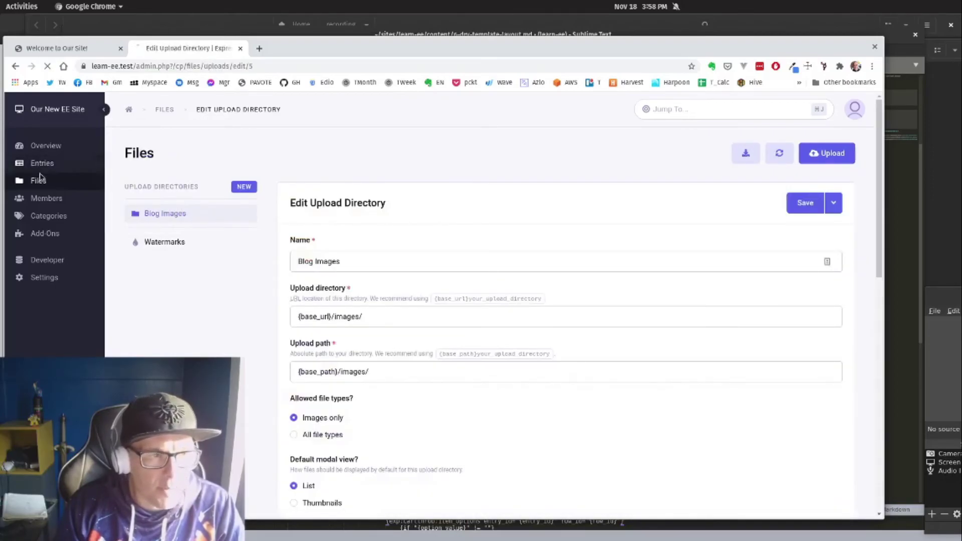
left_click(38, 181)
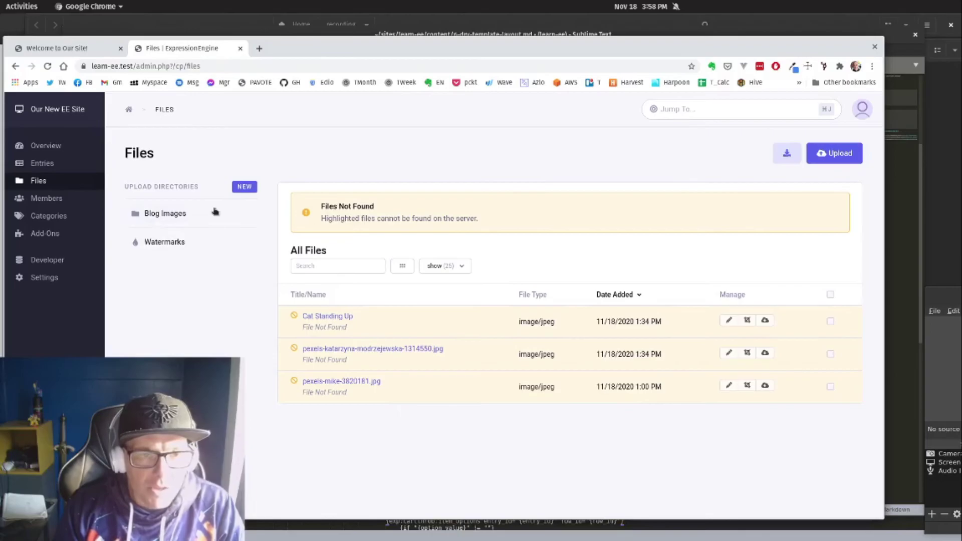
left_click(178, 213)
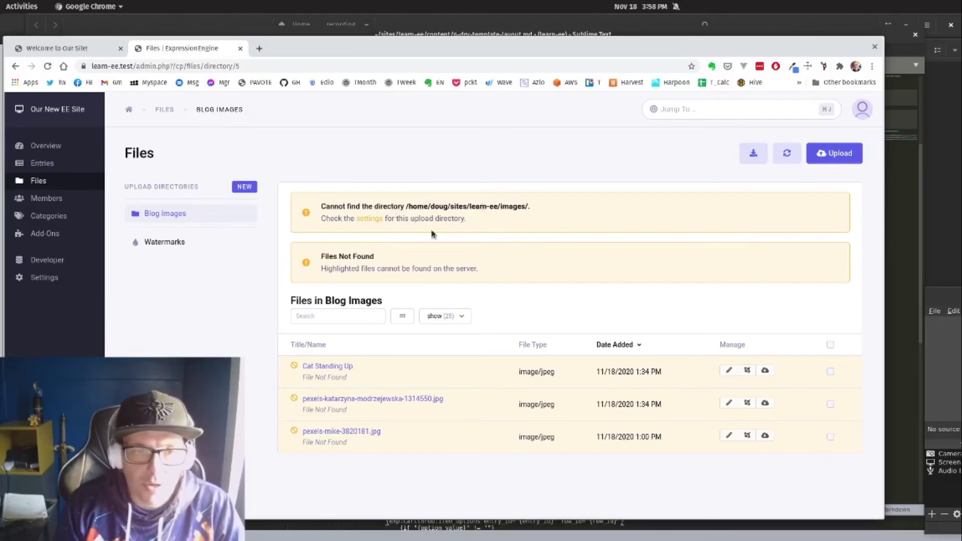
left_click(227, 214)
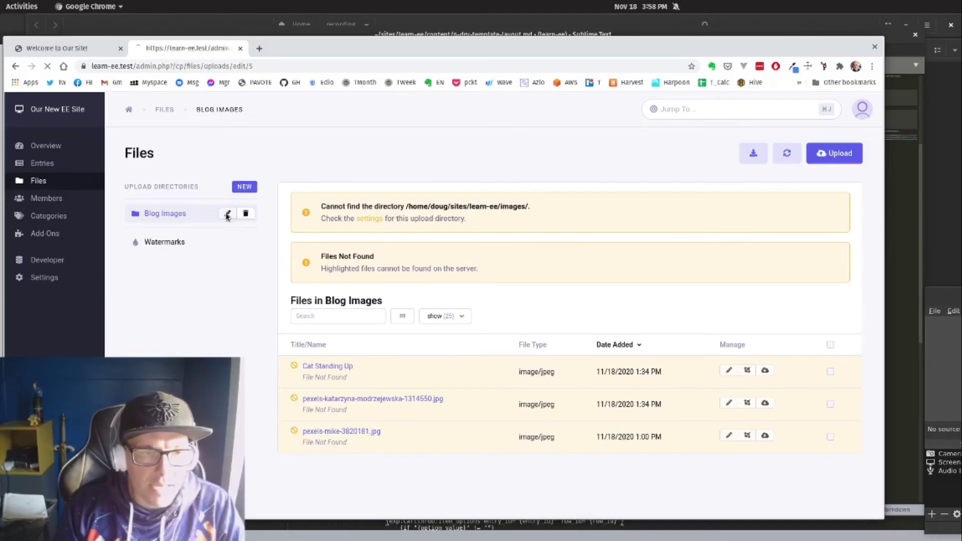
left_click(362, 258)
key("Tab")
key("Tab")
key("Tab")
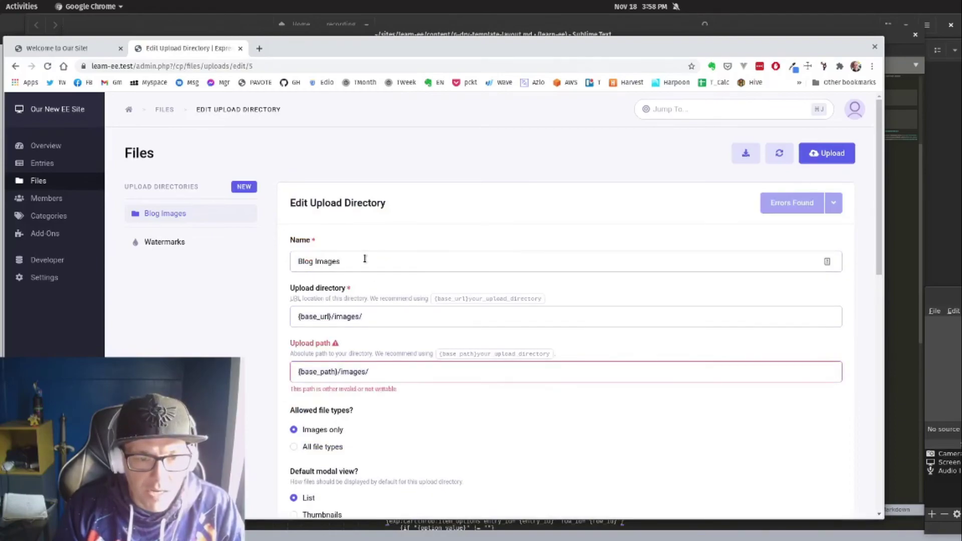
Step: Change the Blog Images upload path to {base_path}/public/images/, save, and recheck the Files list
left_click_drag(290, 389, 356, 388)
left_click(367, 392)
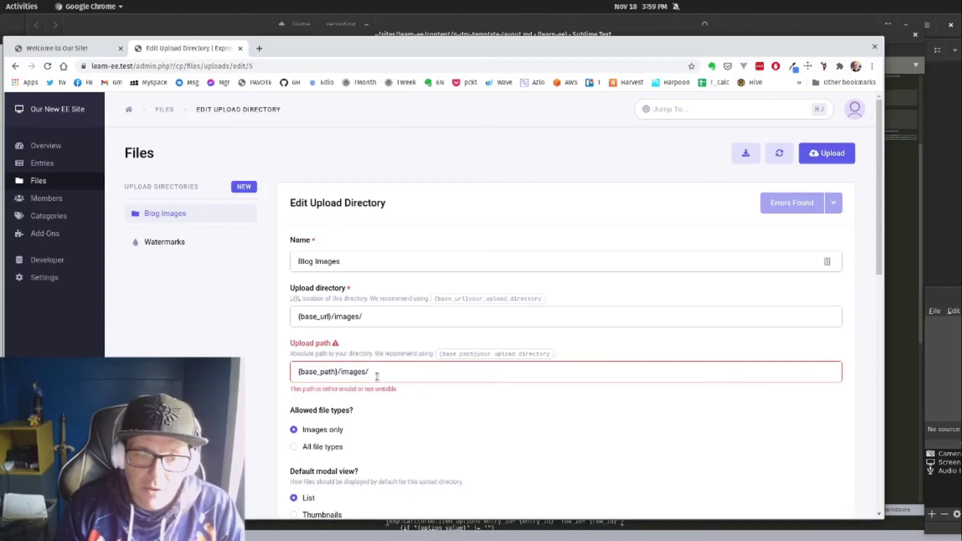
left_click(377, 376)
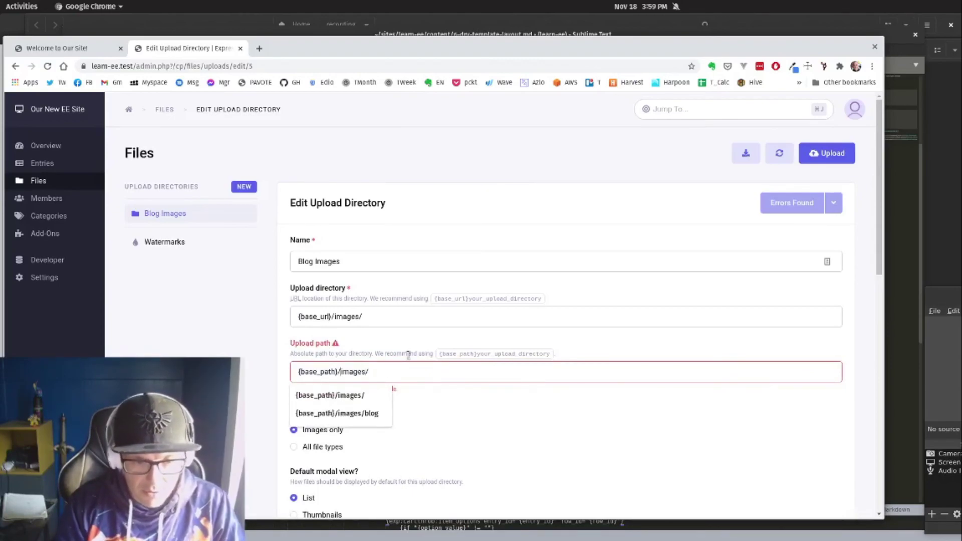
type("public")
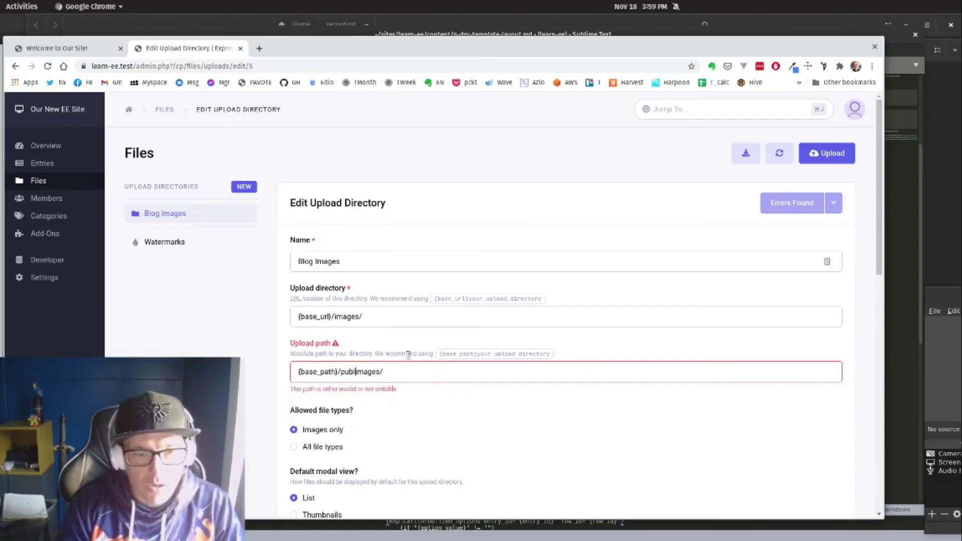
type("/i")
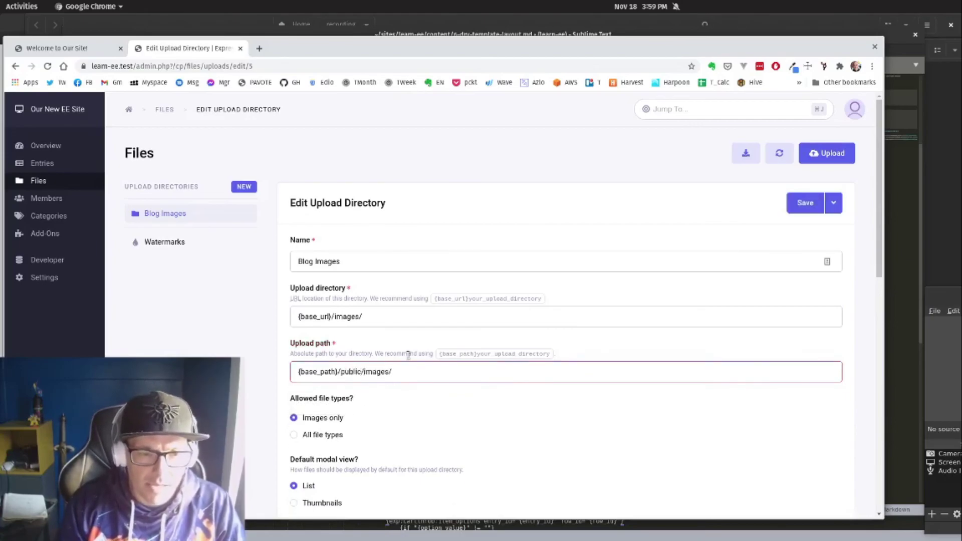
left_click(792, 206)
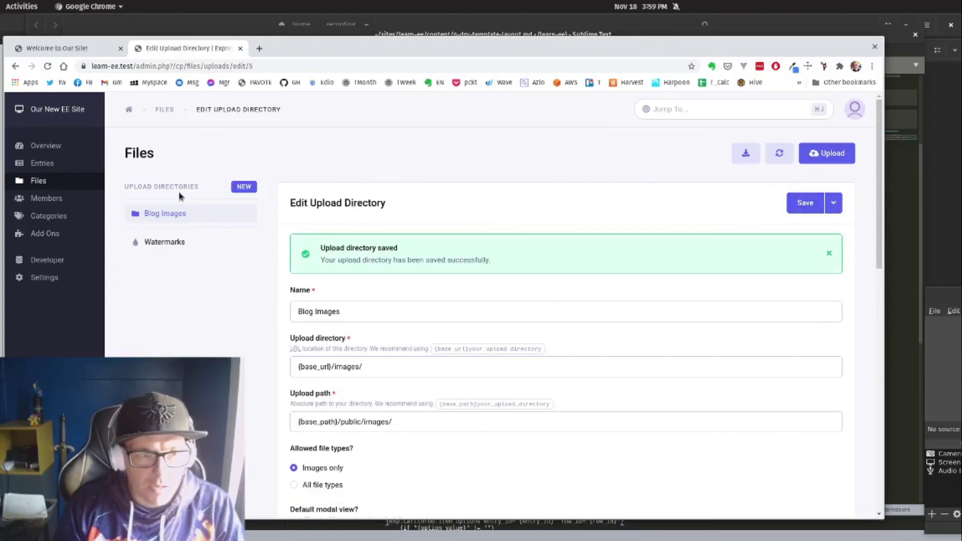
left_click(48, 187)
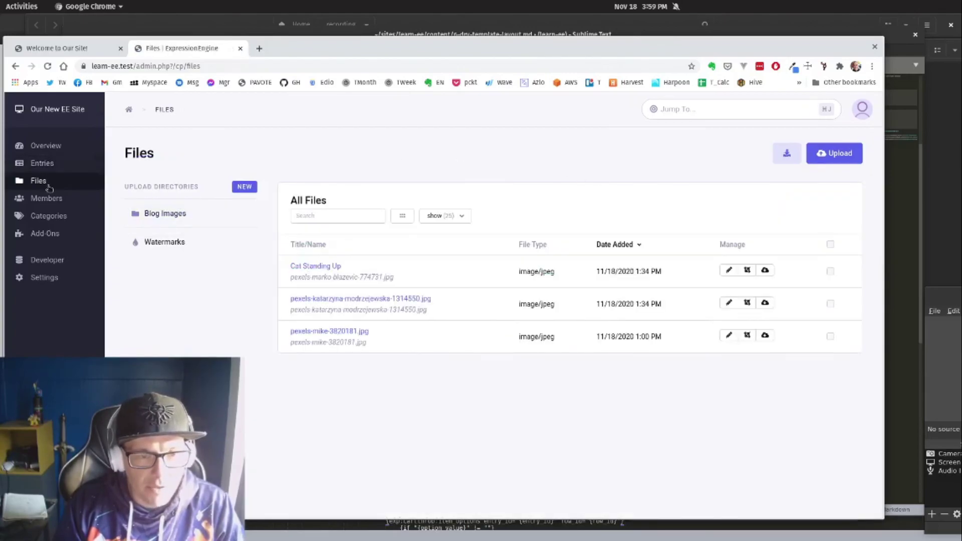